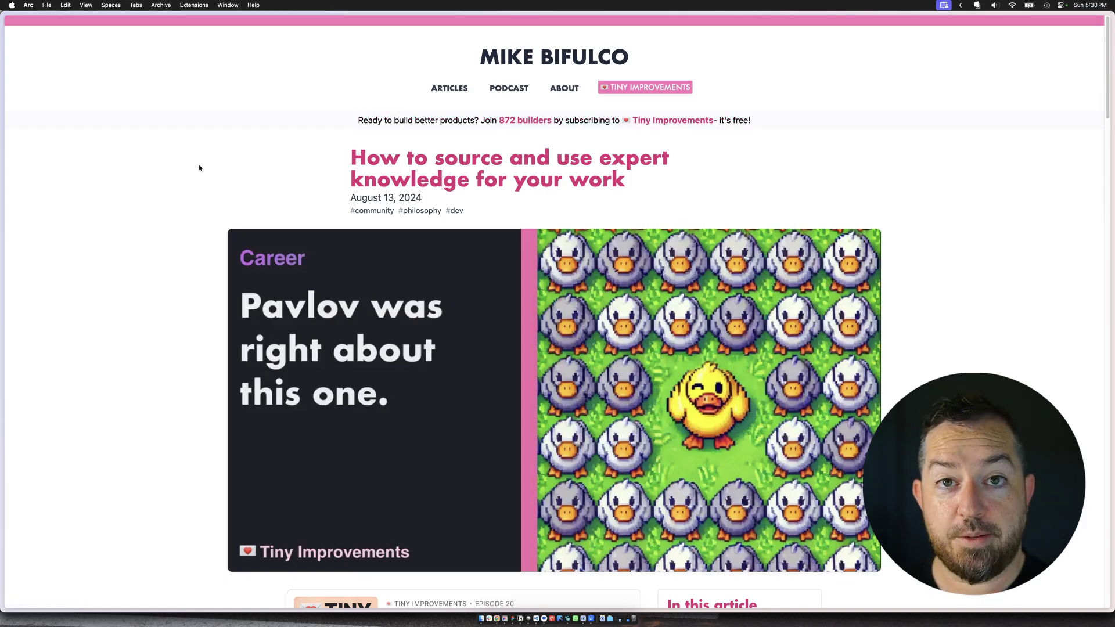
- Scroll past the podcast player to the Pavlovian Power section until 'Interested in subscribing?' slides in
scroll(199, 165, "down", 6)
scroll(200, 175, "up", 1)
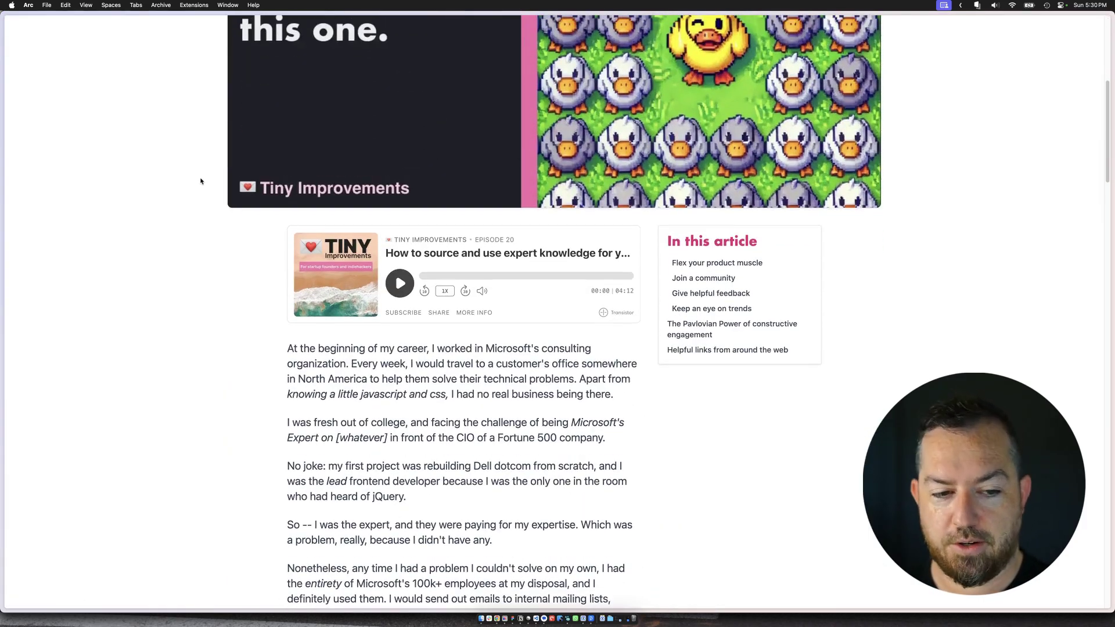
scroll(200, 238, "up", 3)
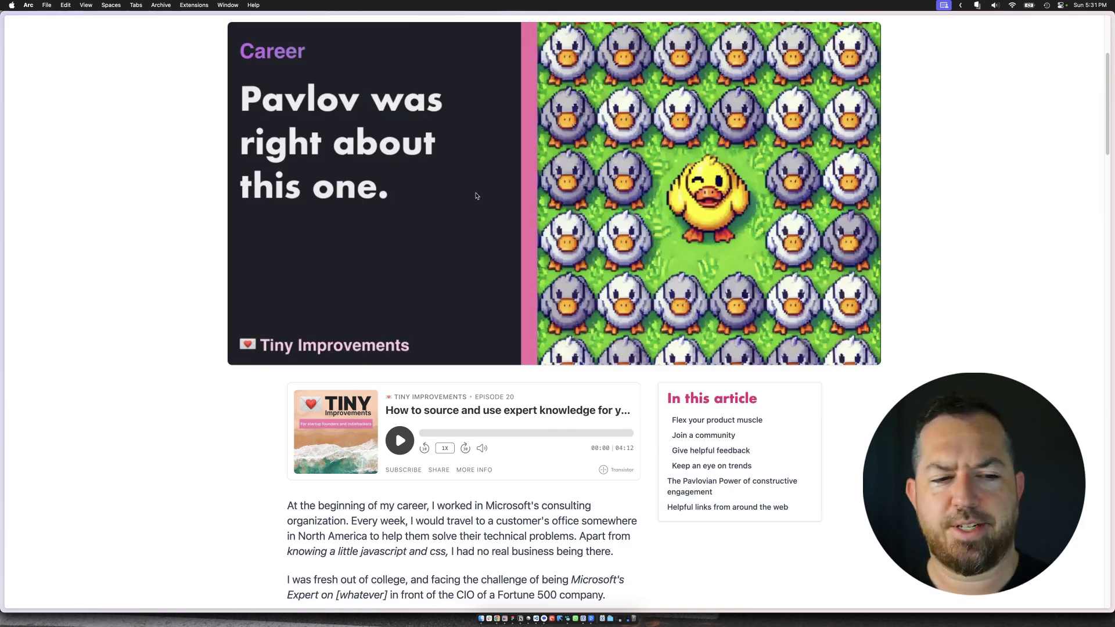
scroll(481, 192, "down", 3)
scroll(518, 275, "down", 3)
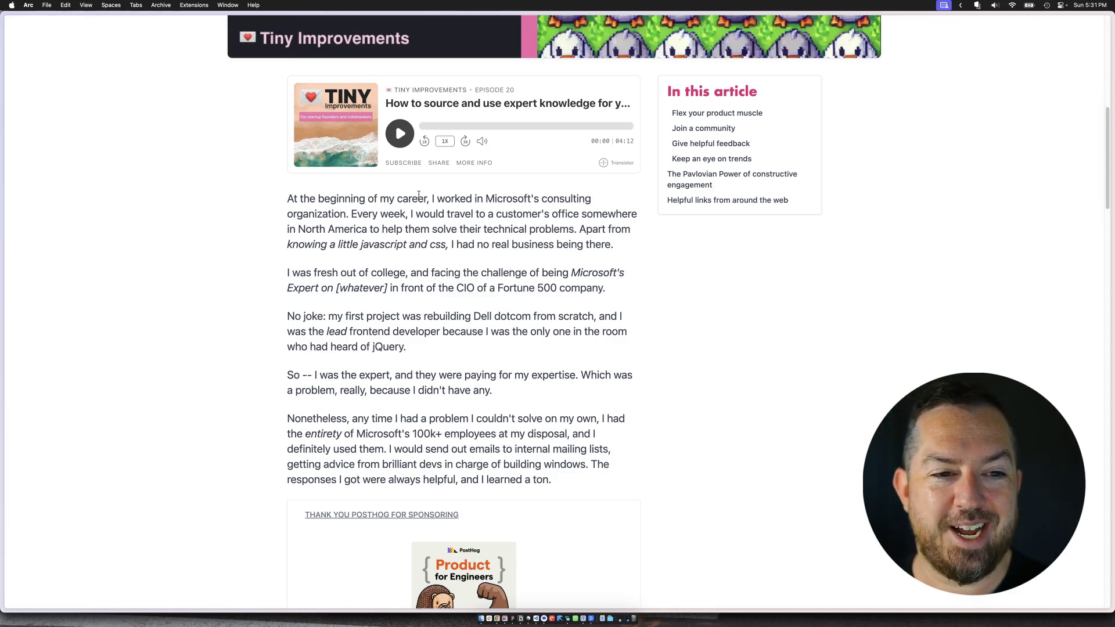
scroll(418, 196, "down", 20)
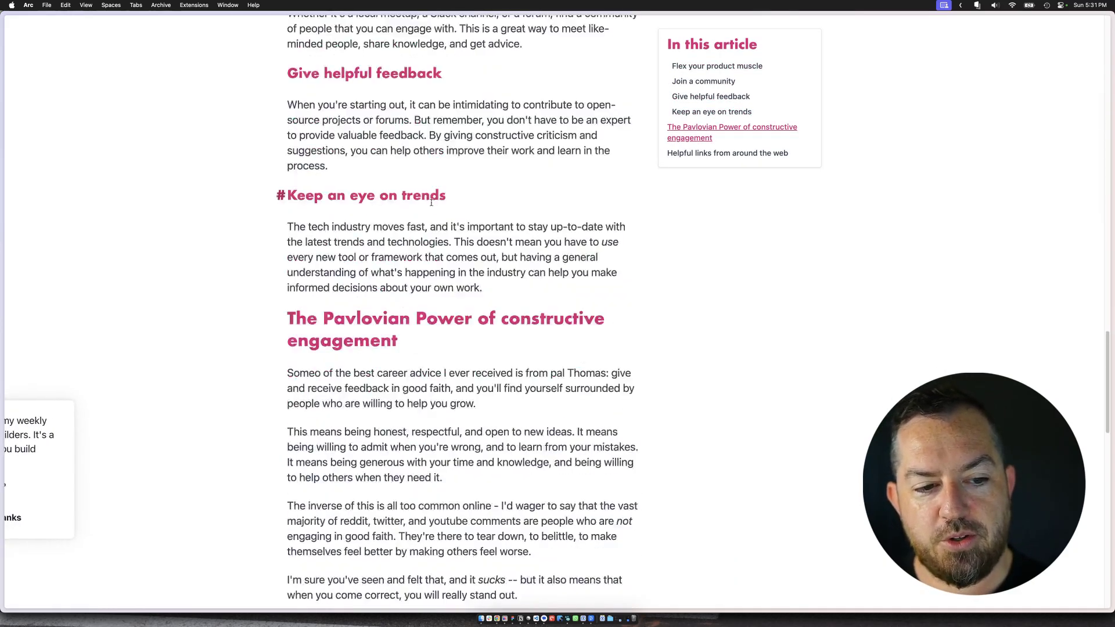
scroll(431, 202, "down", 20)
scroll(431, 204, "up", 5)
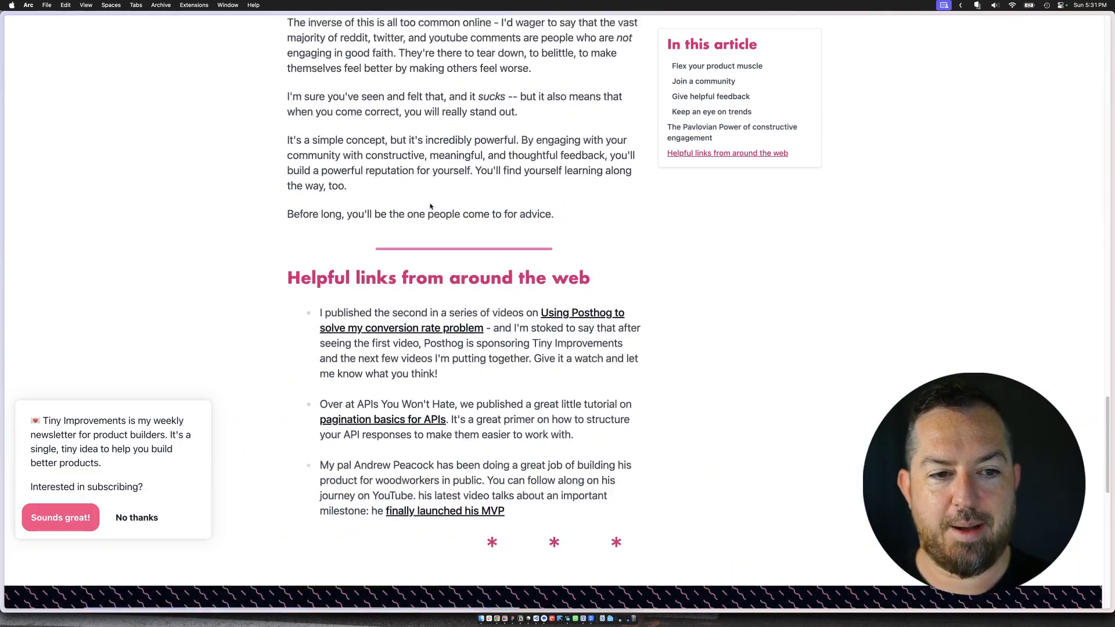
scroll(431, 206, "up", 5)
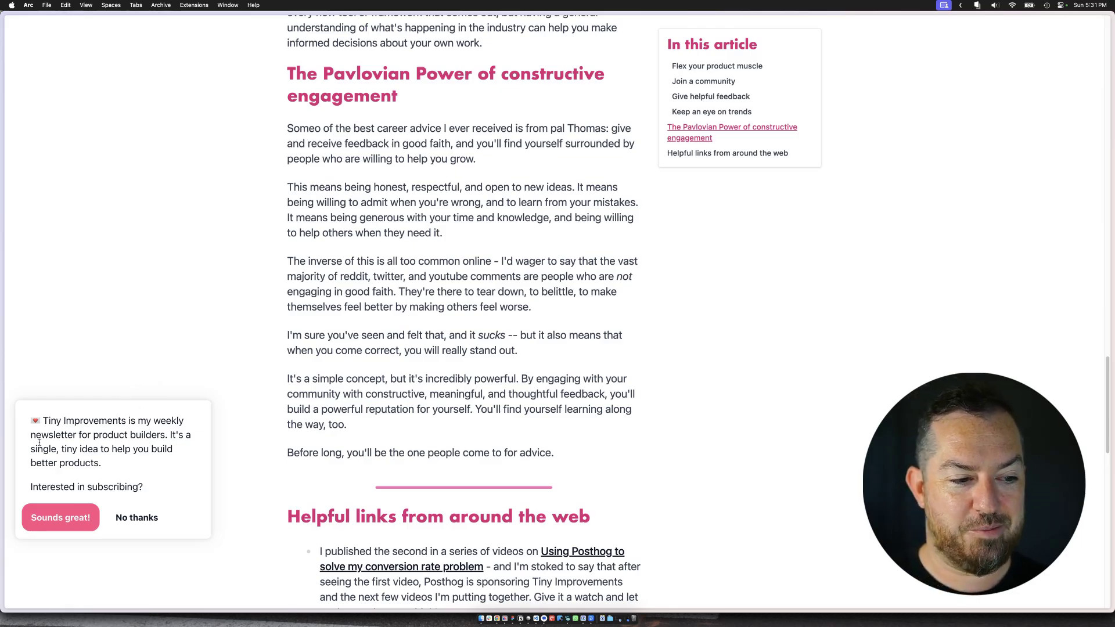
- Highlight the popup's newsletter pitch, then dismiss the popup with 'No thanks'
left_click_drag(37, 419, 130, 468)
left_click(130, 467)
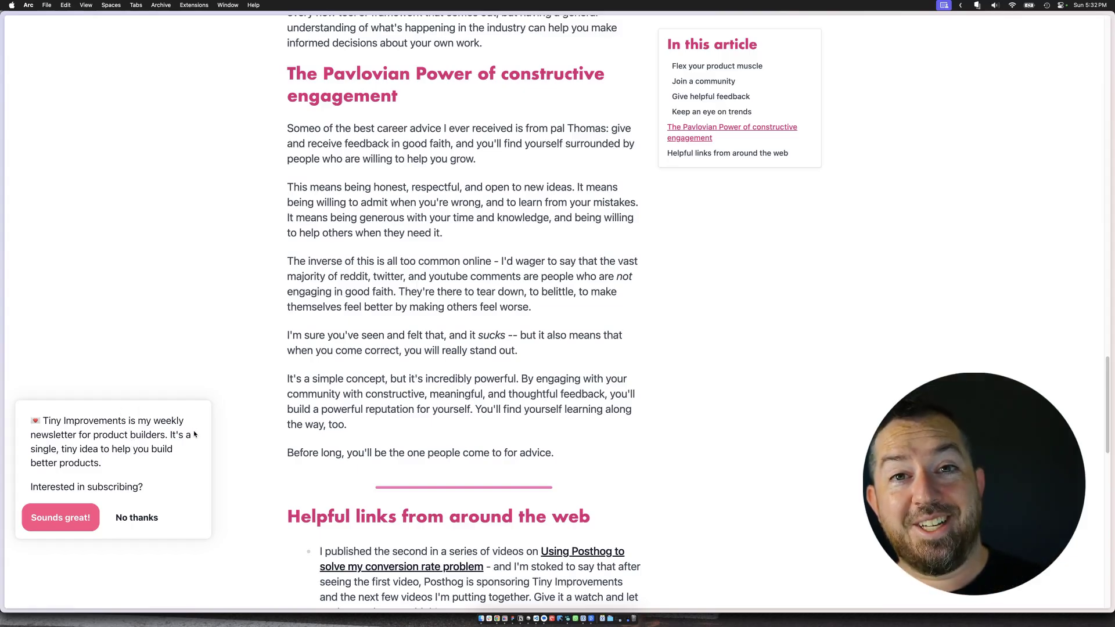
left_click(157, 518)
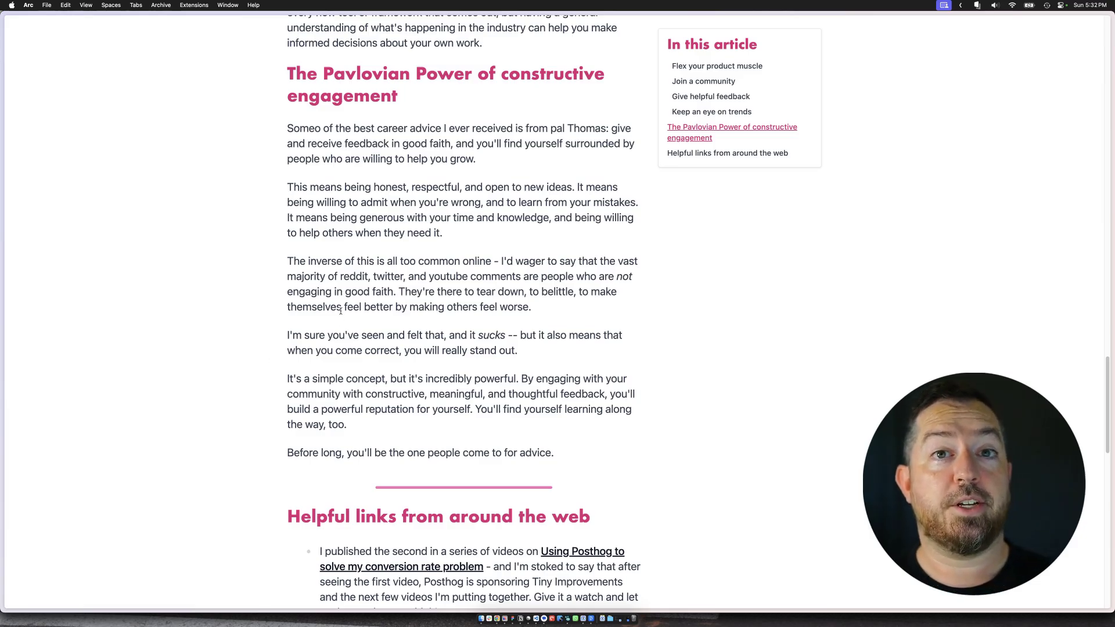
scroll(341, 311, "down", 12)
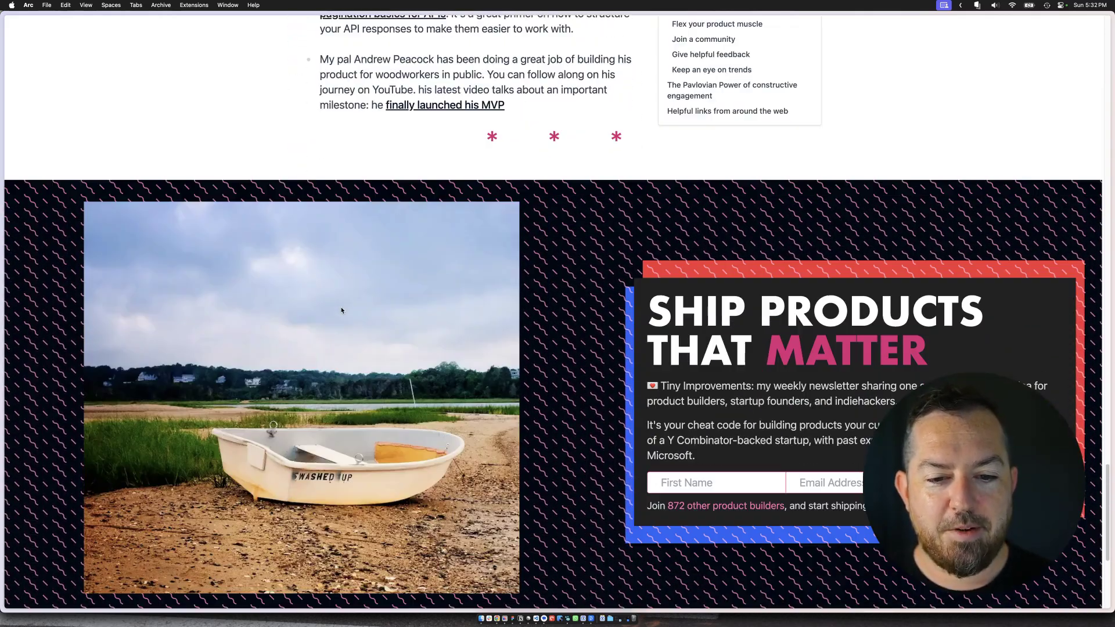
scroll(341, 310, "down", 3)
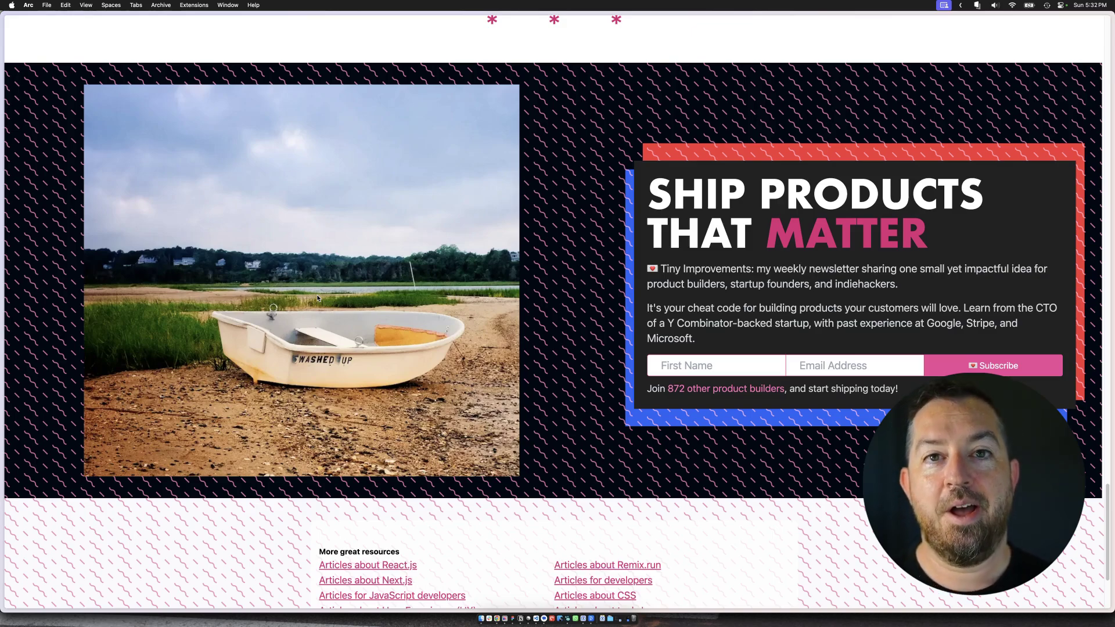
scroll(442, 274, "up", 1)
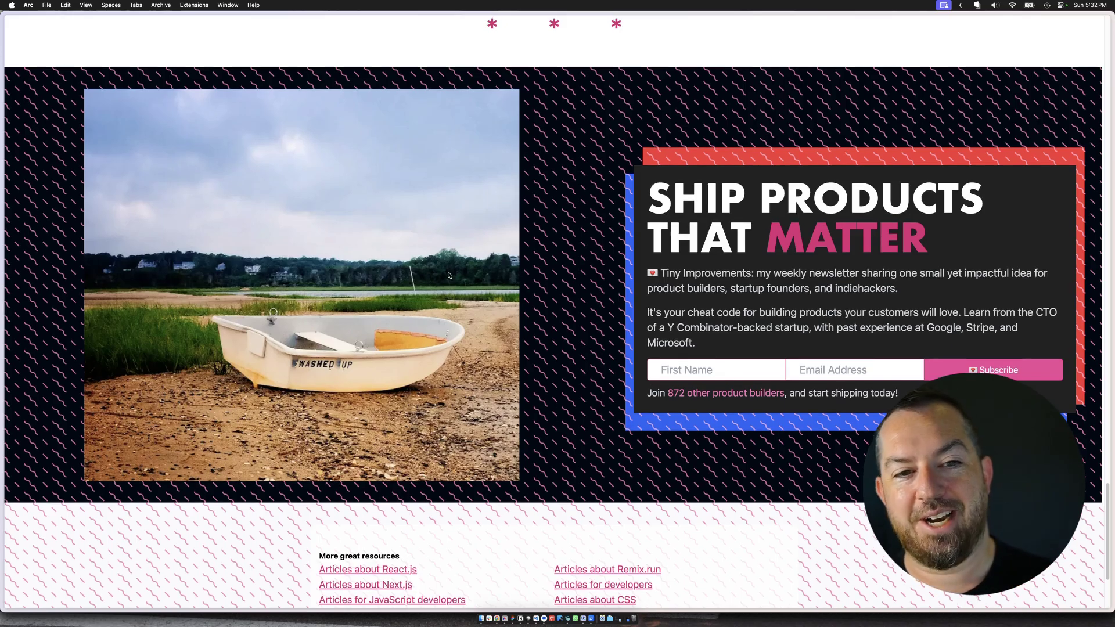
scroll(448, 273, "up", 3)
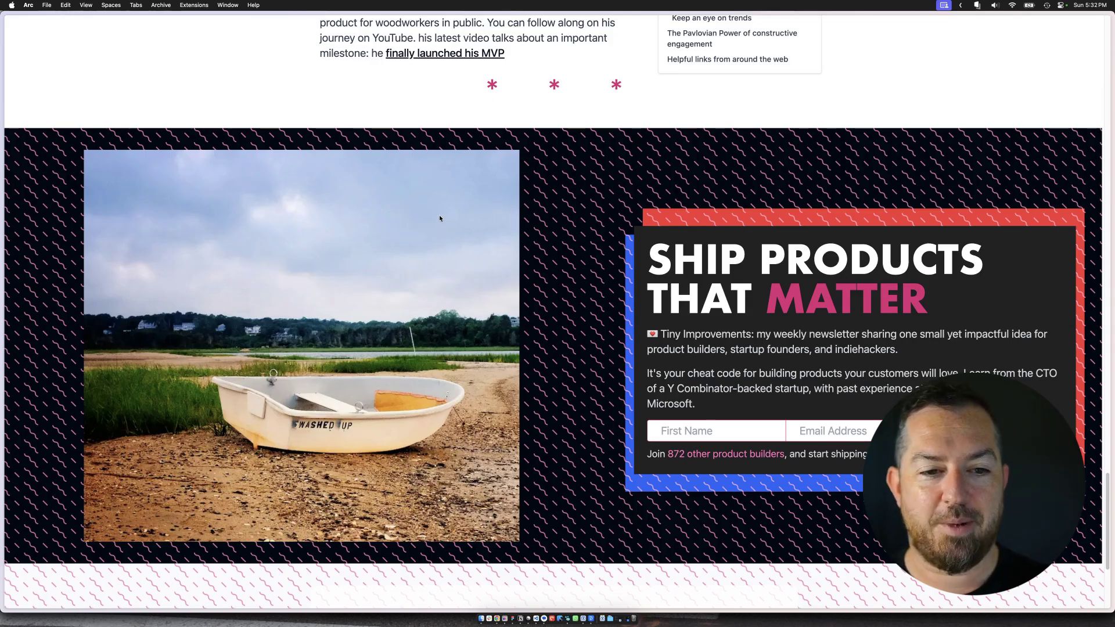
scroll(439, 218, "up", 10)
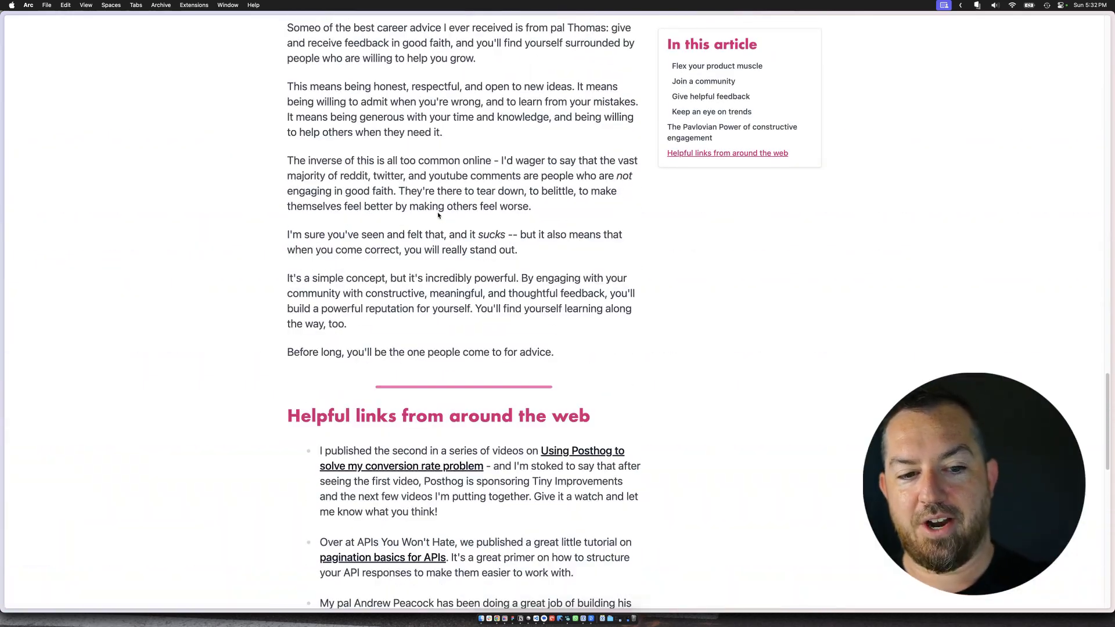
scroll(438, 216, "down", 5)
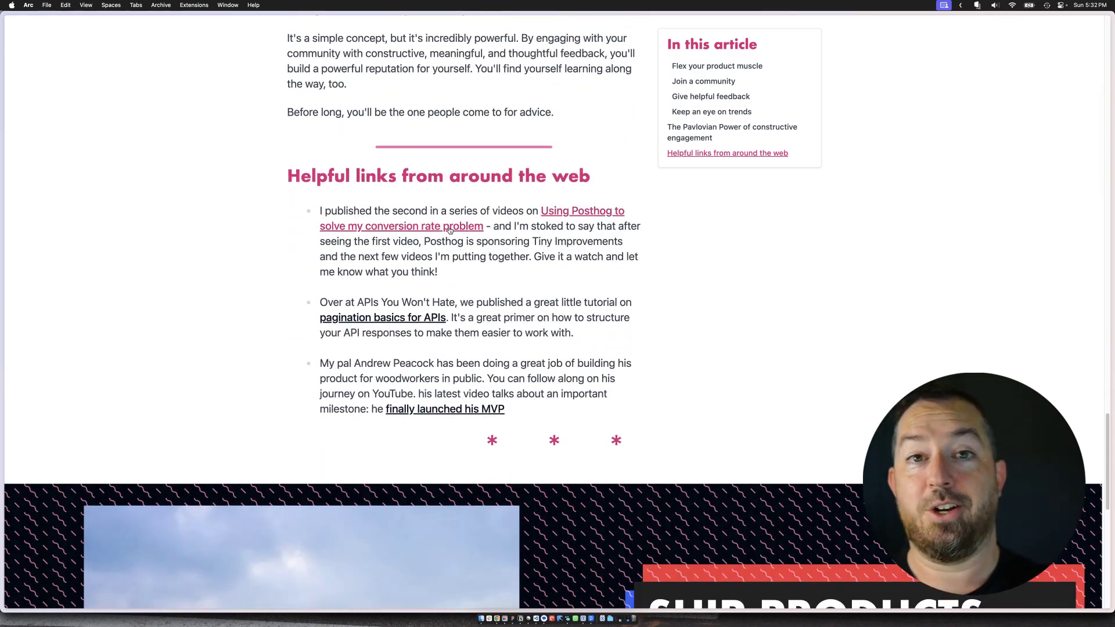
scroll(449, 231, "down", 3)
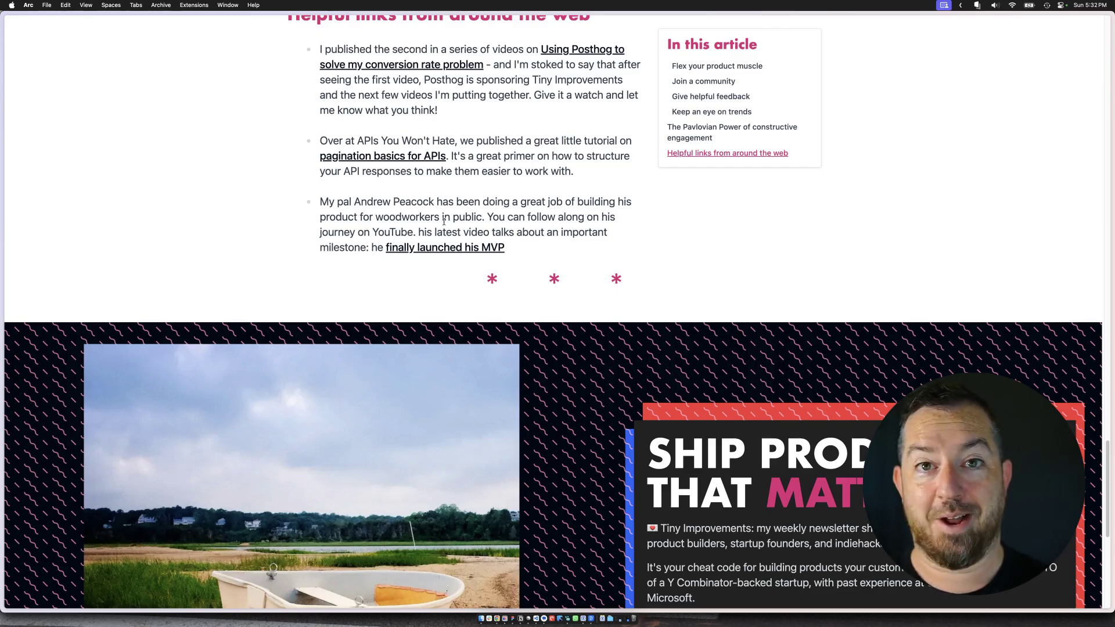
scroll(434, 202, "down", 2)
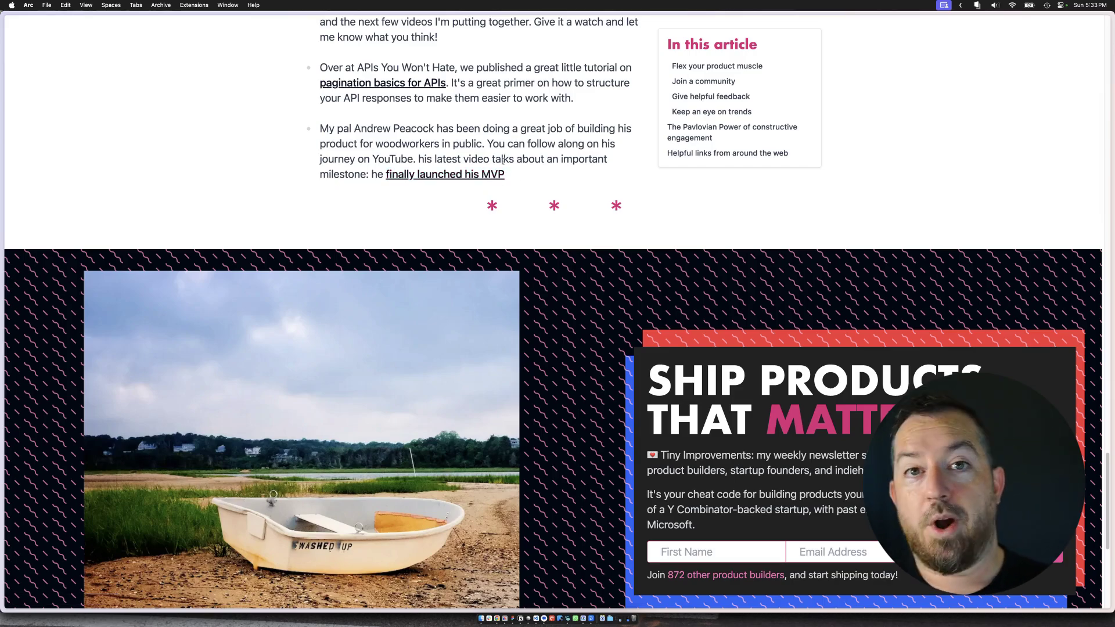
scroll(457, 193, "up", 5)
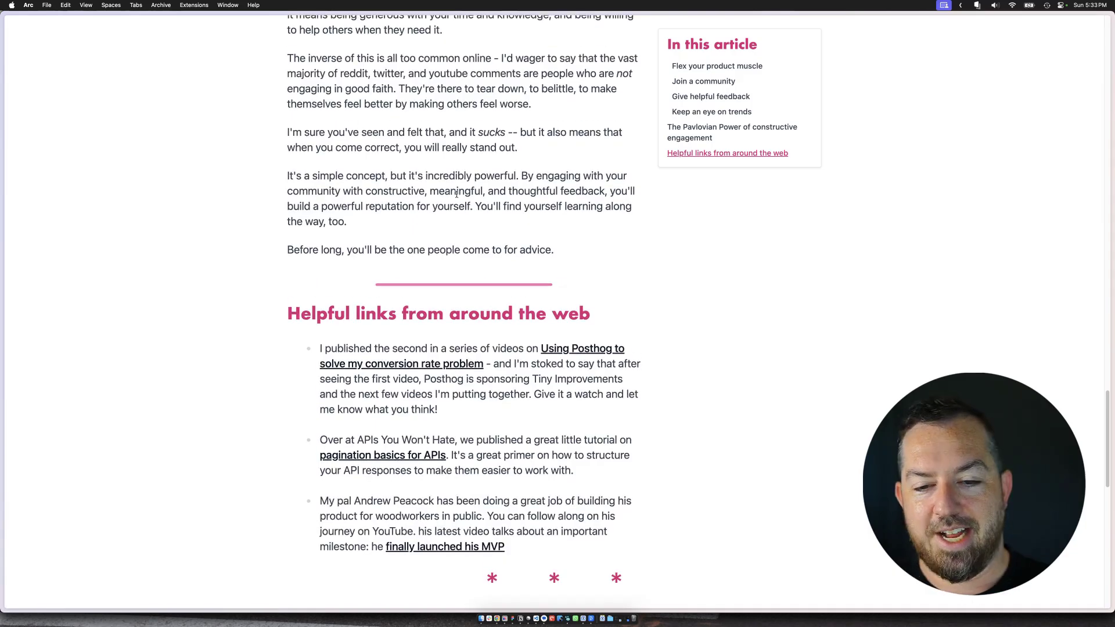
scroll(457, 193, "down", 3)
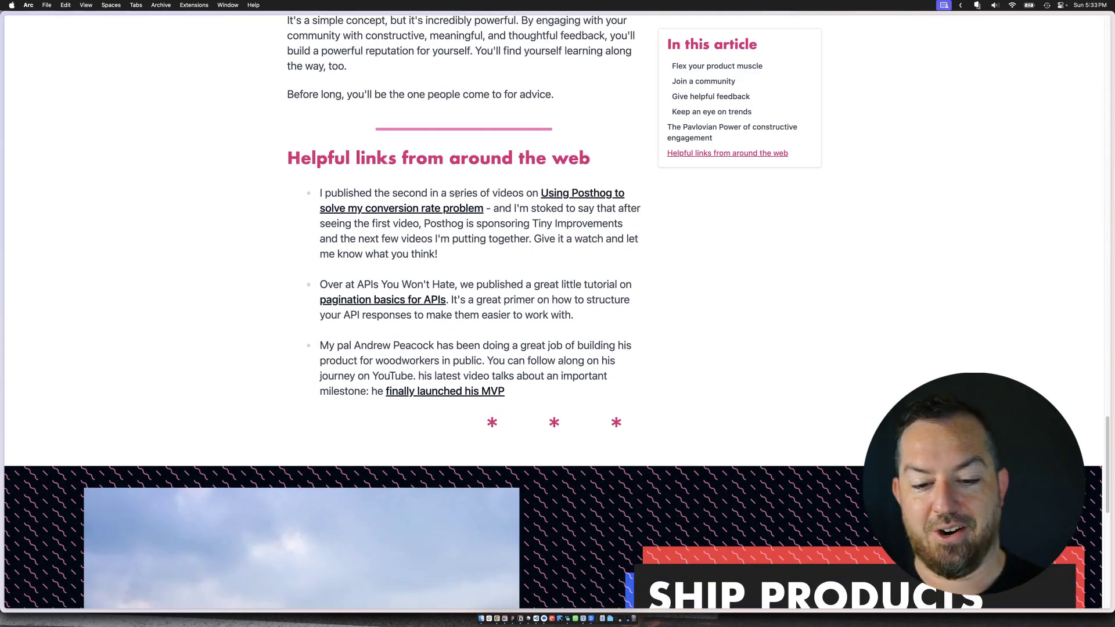
scroll(606, 287, "down", 6)
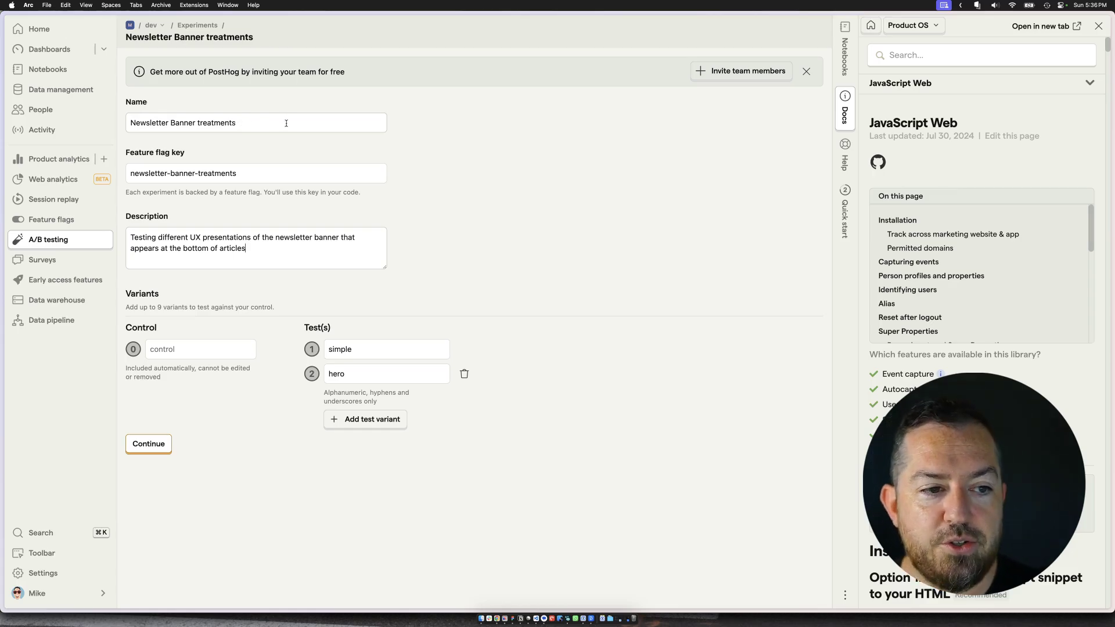
- Highlight the 'Newsletter Banner treatments' experiment name on the completed form
left_click_drag(258, 117, 130, 117)
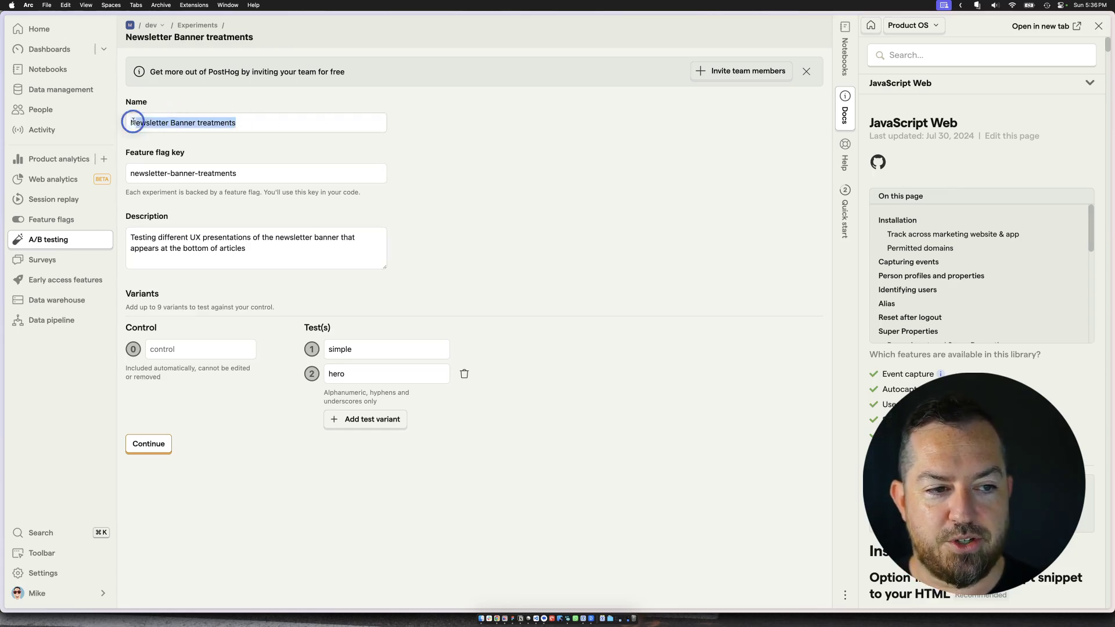
left_click(401, 125)
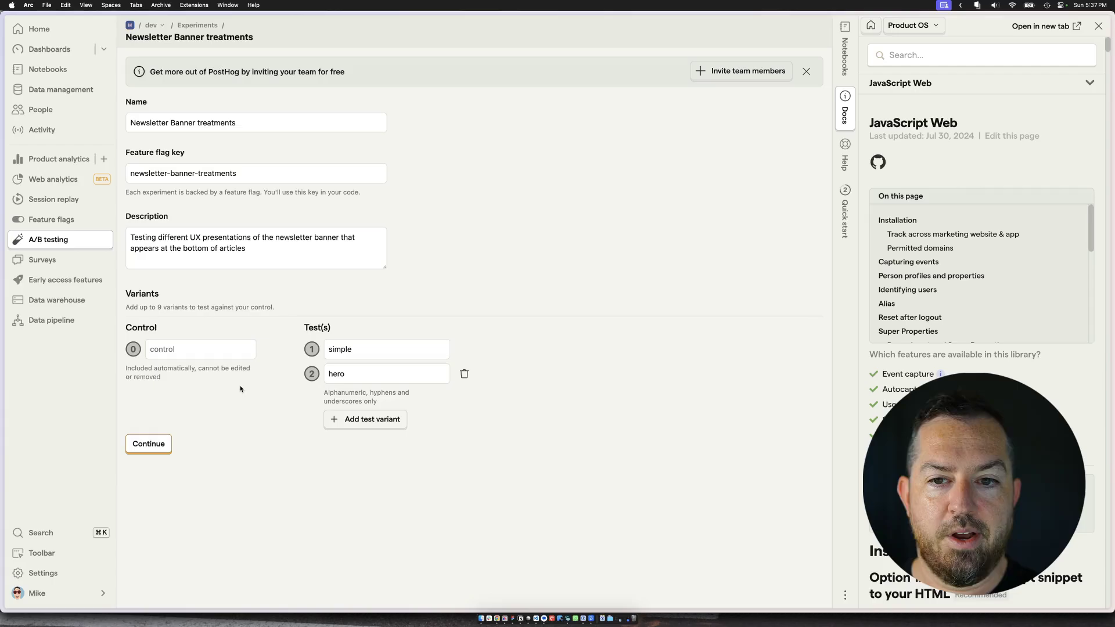
- Continue to goals, keep the newsletter/subscribed Total count trend goal, and save as draft
left_click(148, 444)
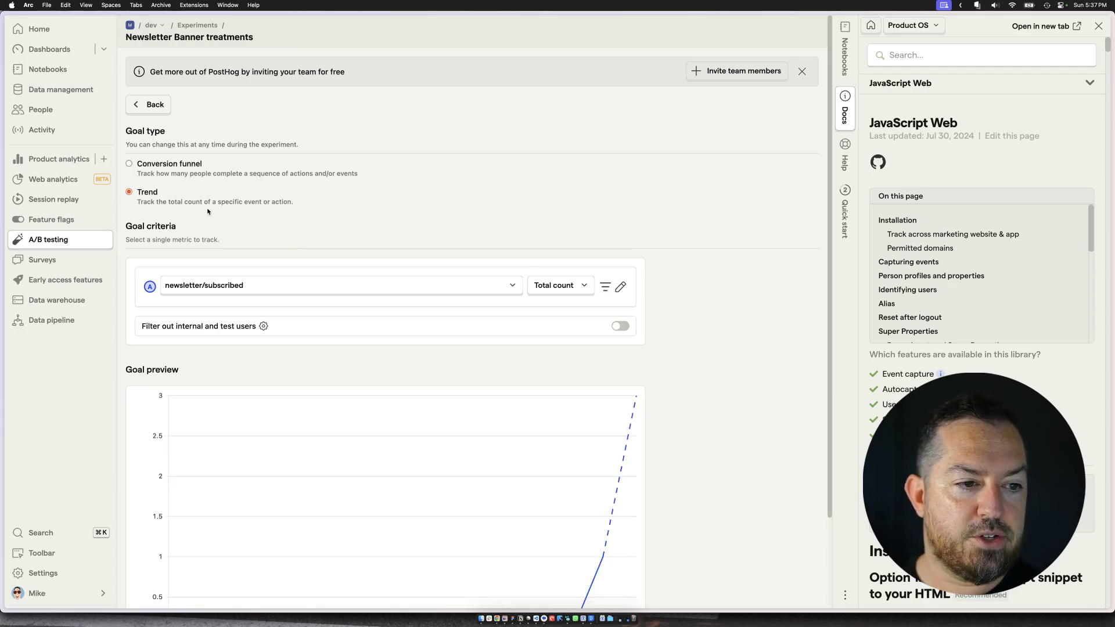
scroll(401, 207, "down", 3)
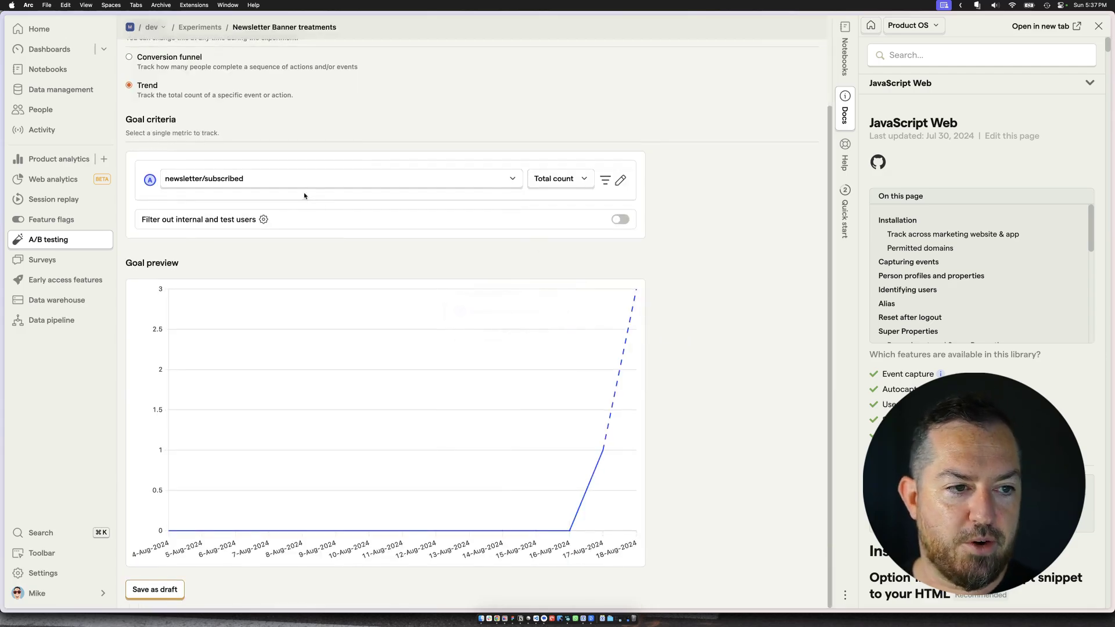
scroll(304, 196, "up", 3)
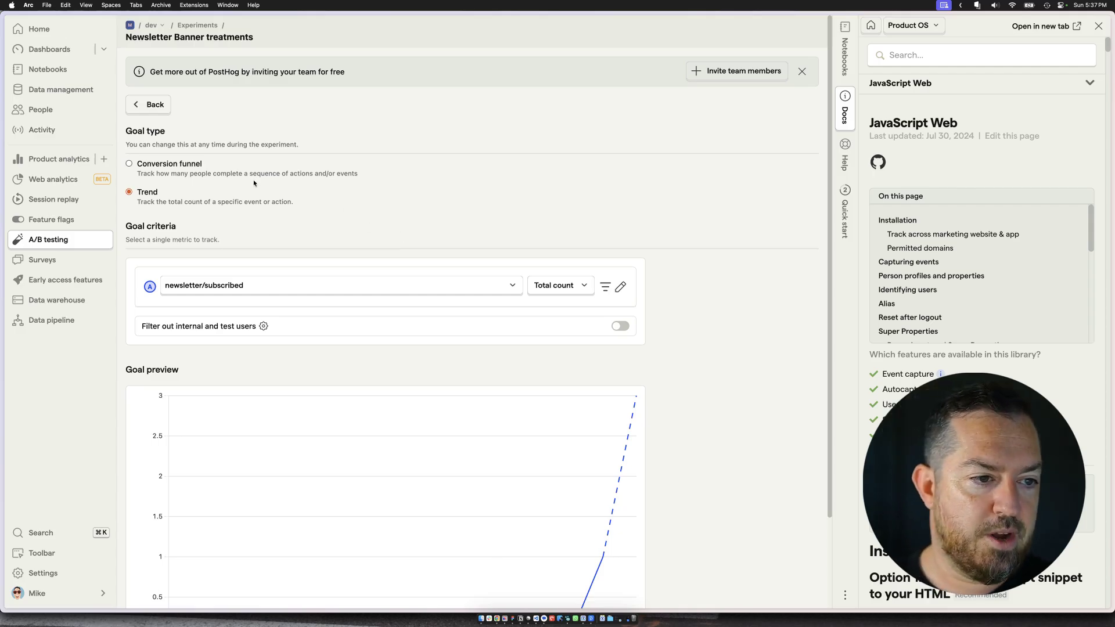
scroll(237, 281, "down", 3)
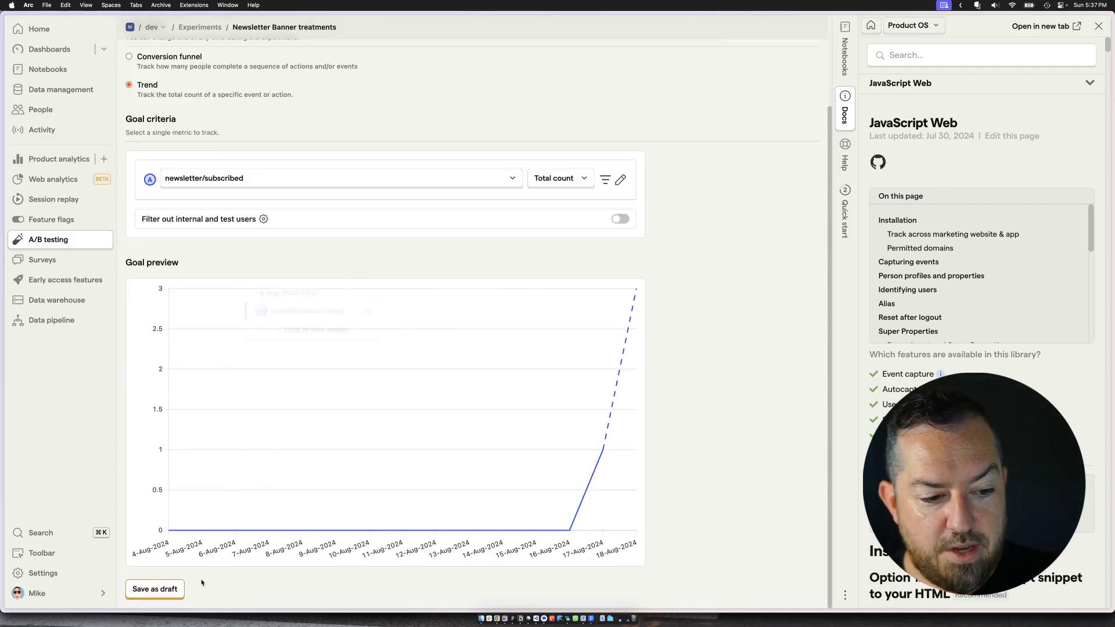
left_click(177, 587)
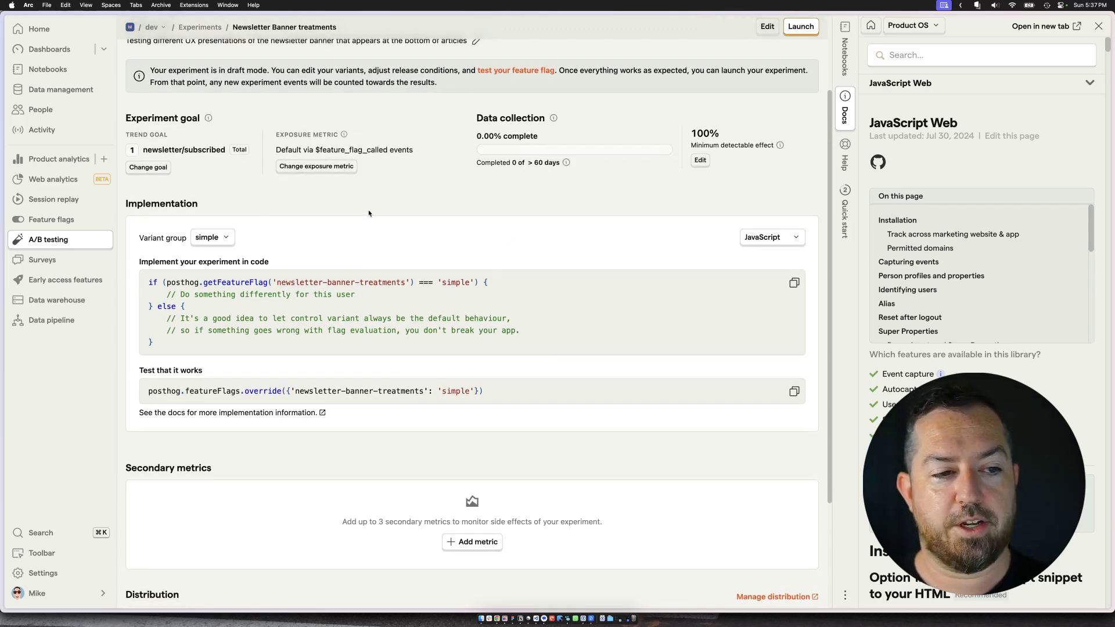
- Switch the implementation code snippet's language to Node.js
scroll(367, 226, "up", 3)
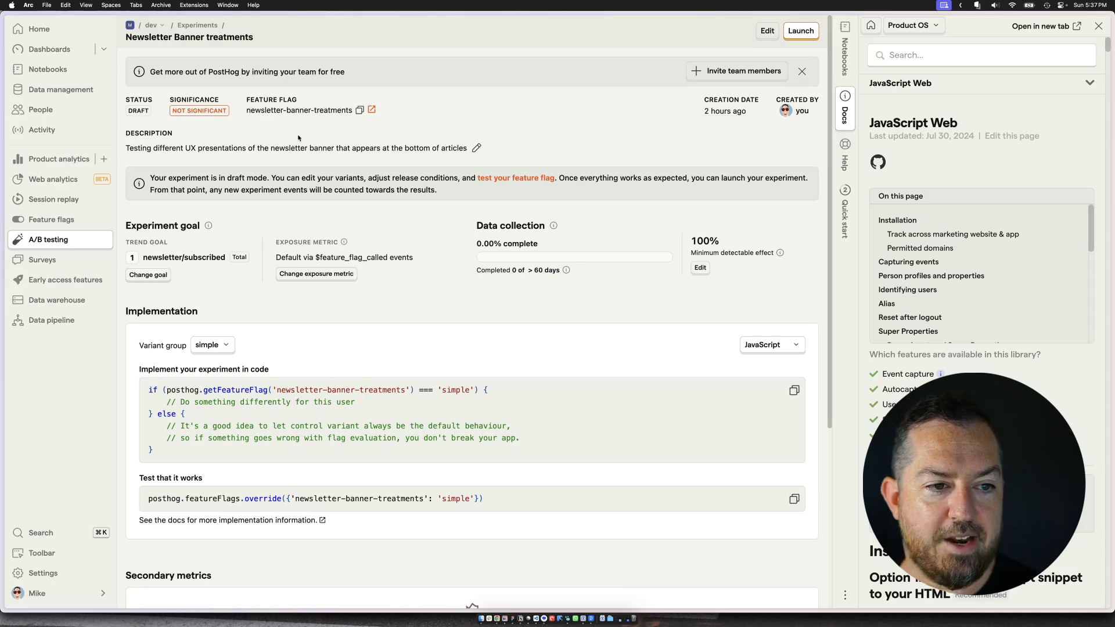
scroll(209, 256, "down", 3)
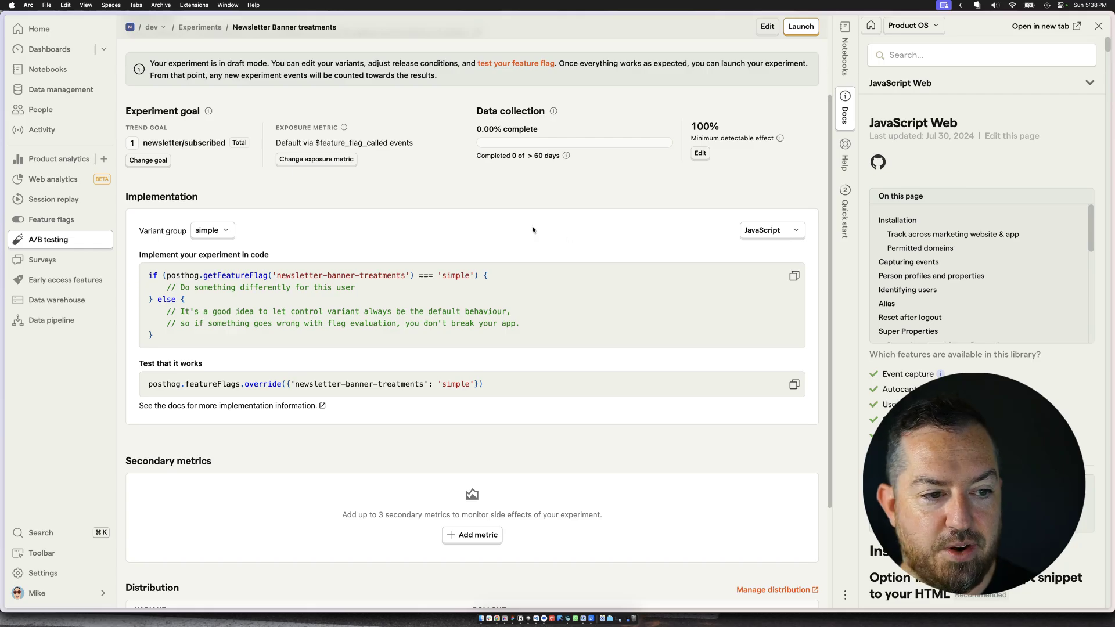
left_click(764, 230)
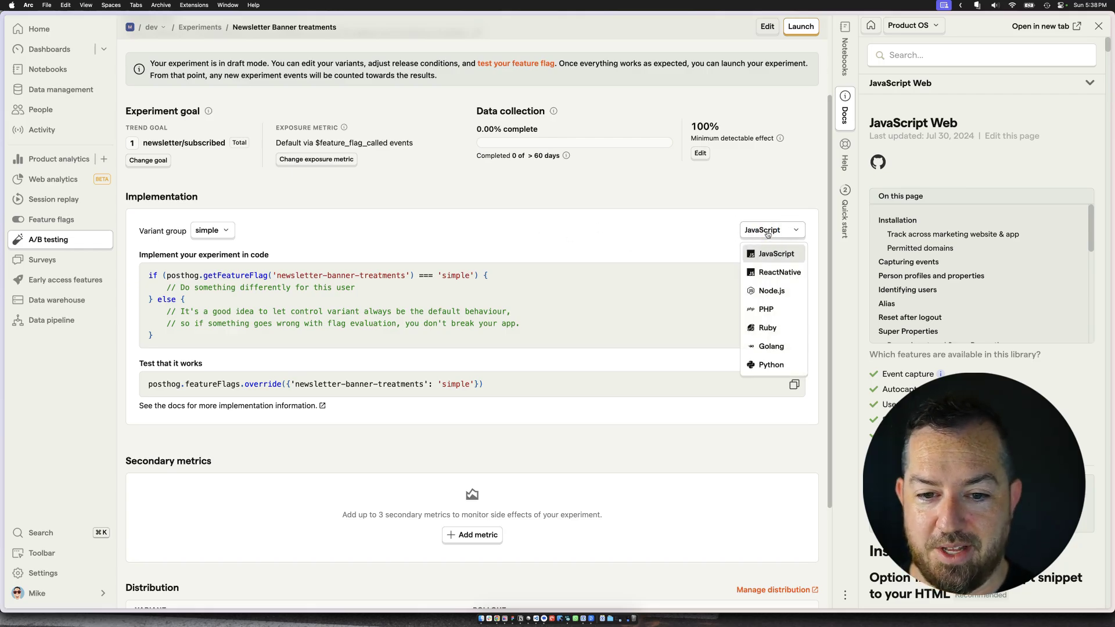
left_click(782, 291)
scroll(450, 227, "down", 2)
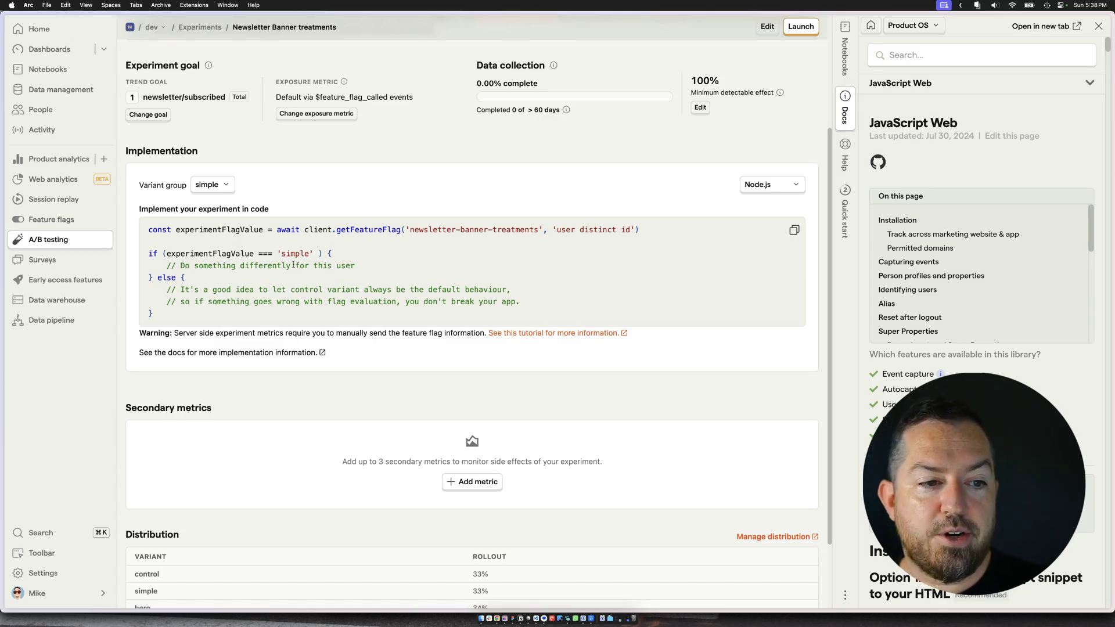
- Show the code snippet for the hero variant, then launch the experiment
left_click(227, 187)
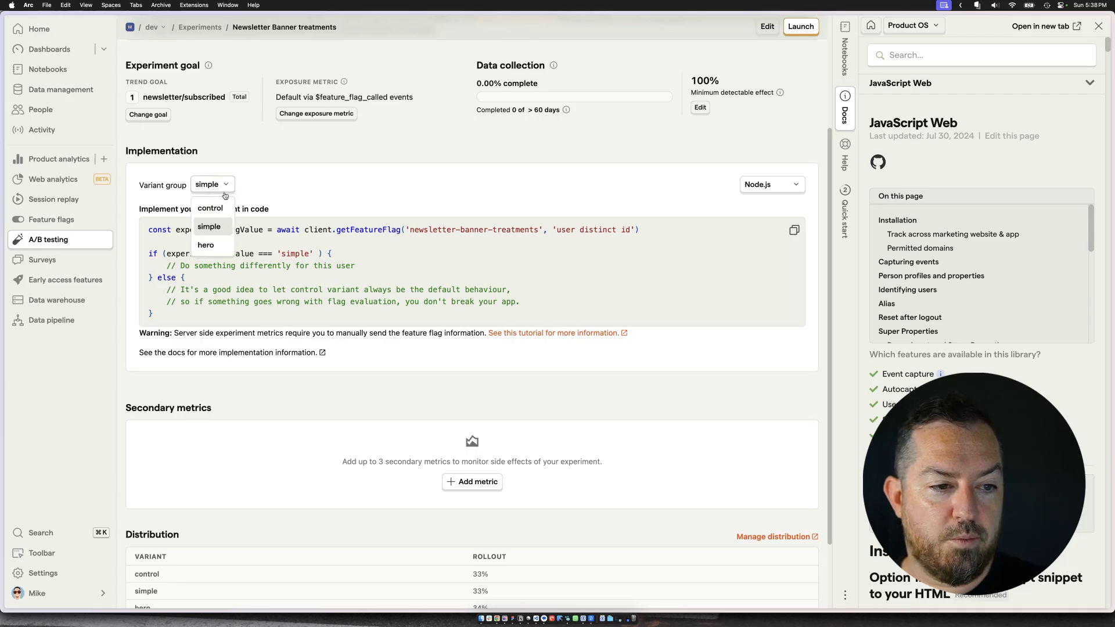
left_click(212, 244)
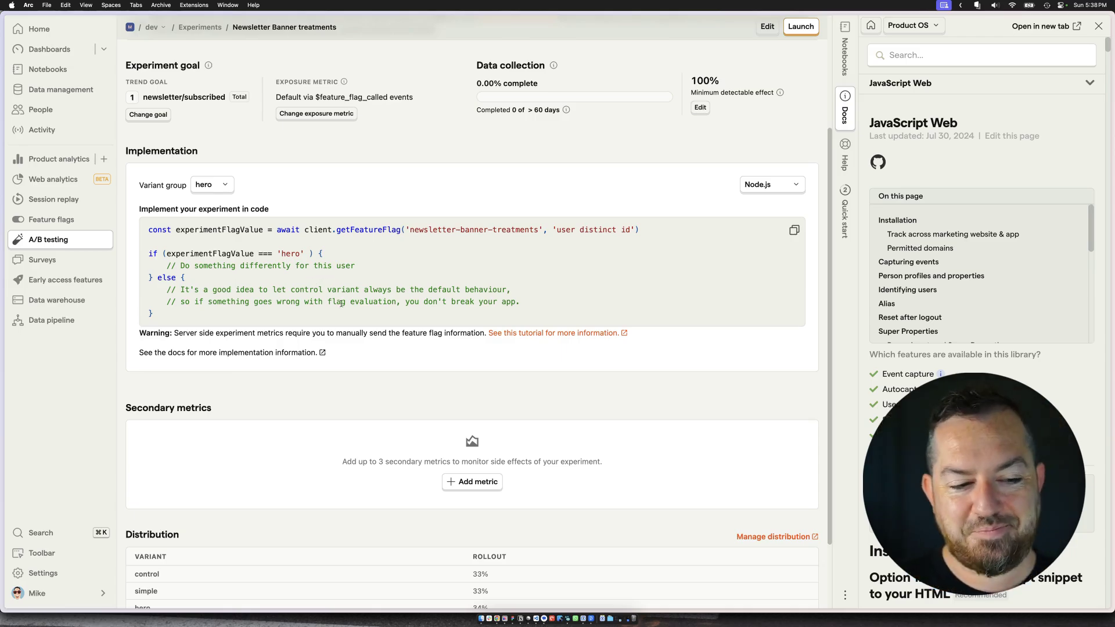
scroll(789, 54, "down", 3)
left_click(801, 26)
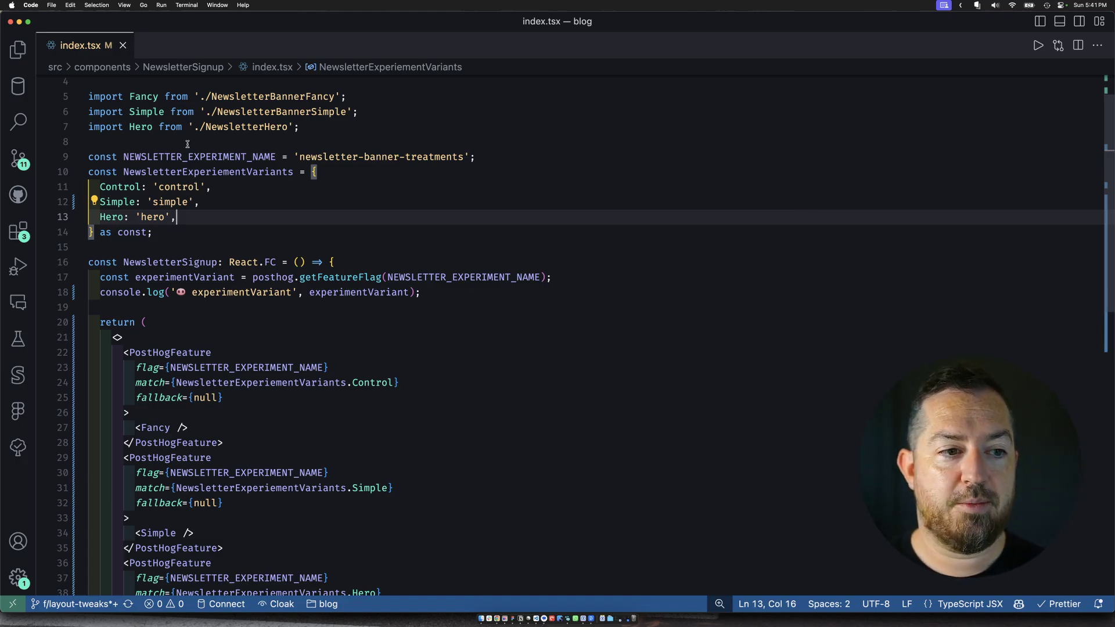
scroll(192, 145, "up", 2)
left_click_drag(212, 97, 269, 98)
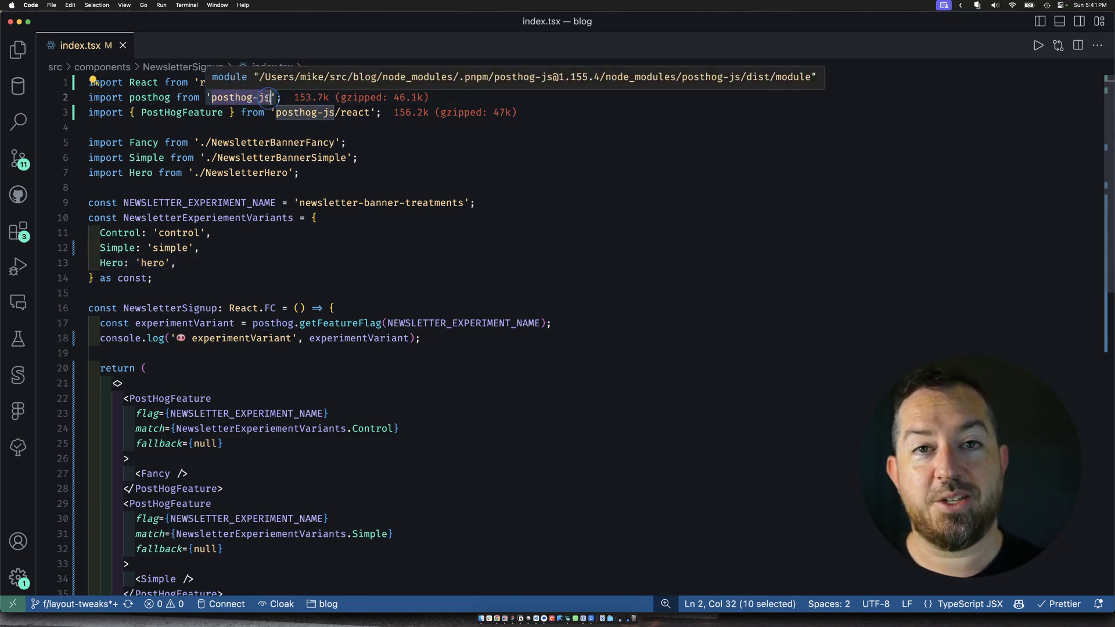
left_click(431, 218)
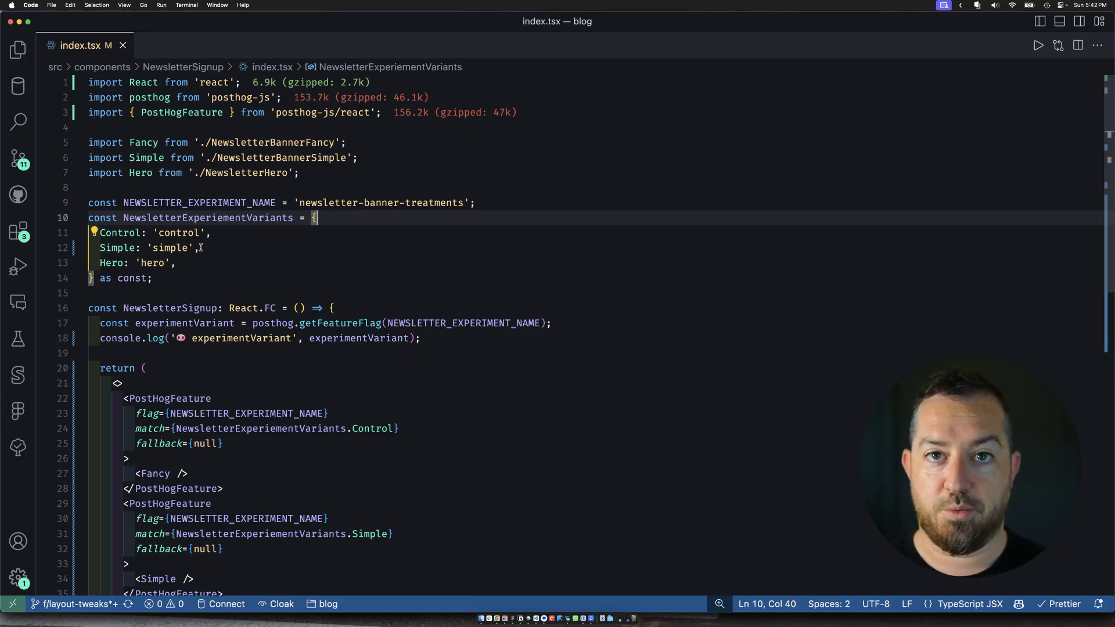
double_click(196, 113)
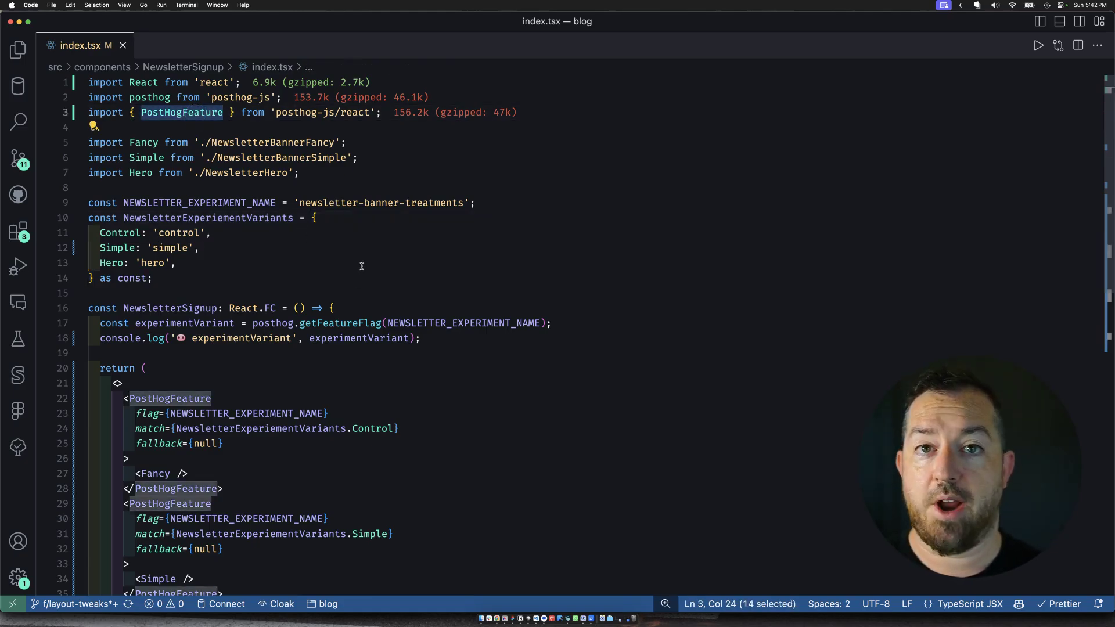
left_click(381, 386)
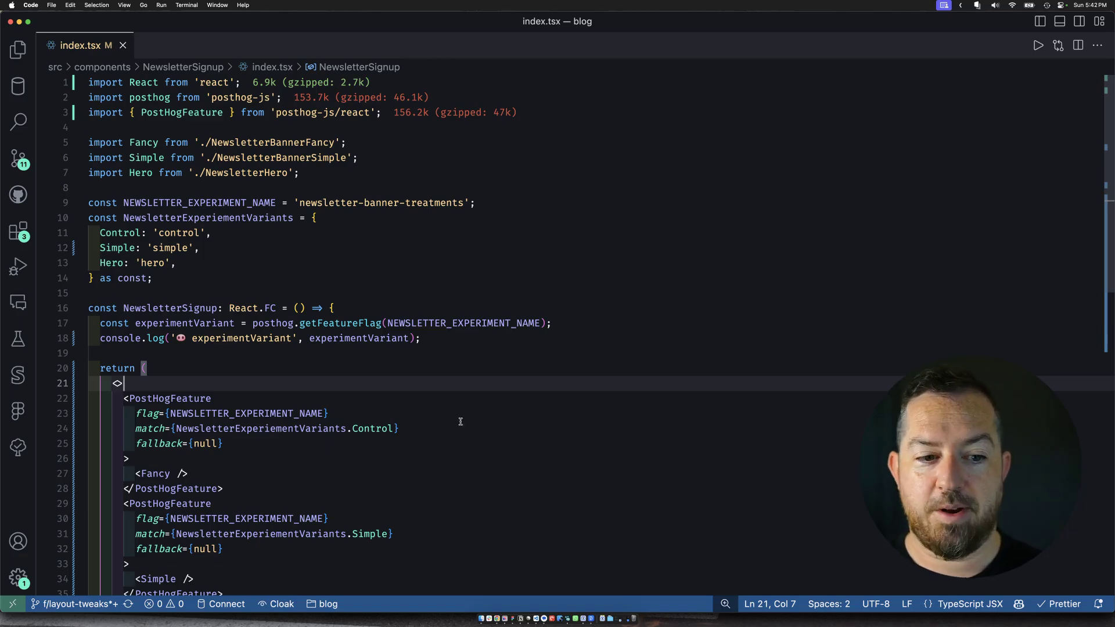
scroll(458, 424, "down", 2)
scroll(451, 424, "down", 3)
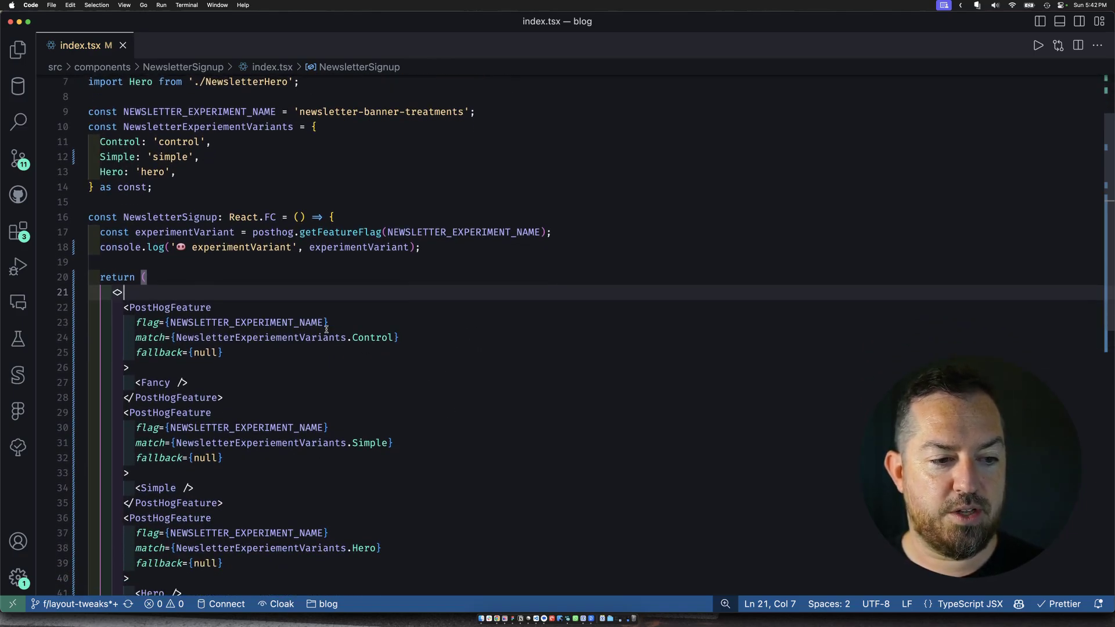
scroll(292, 356, "down", 1)
left_click(291, 360)
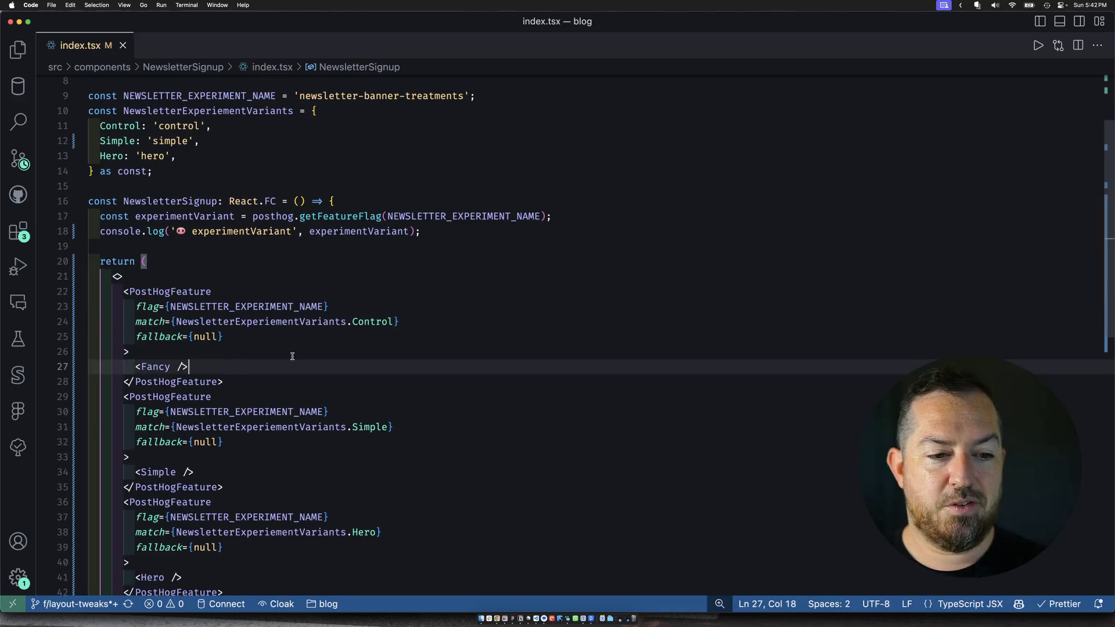
double_click(387, 322)
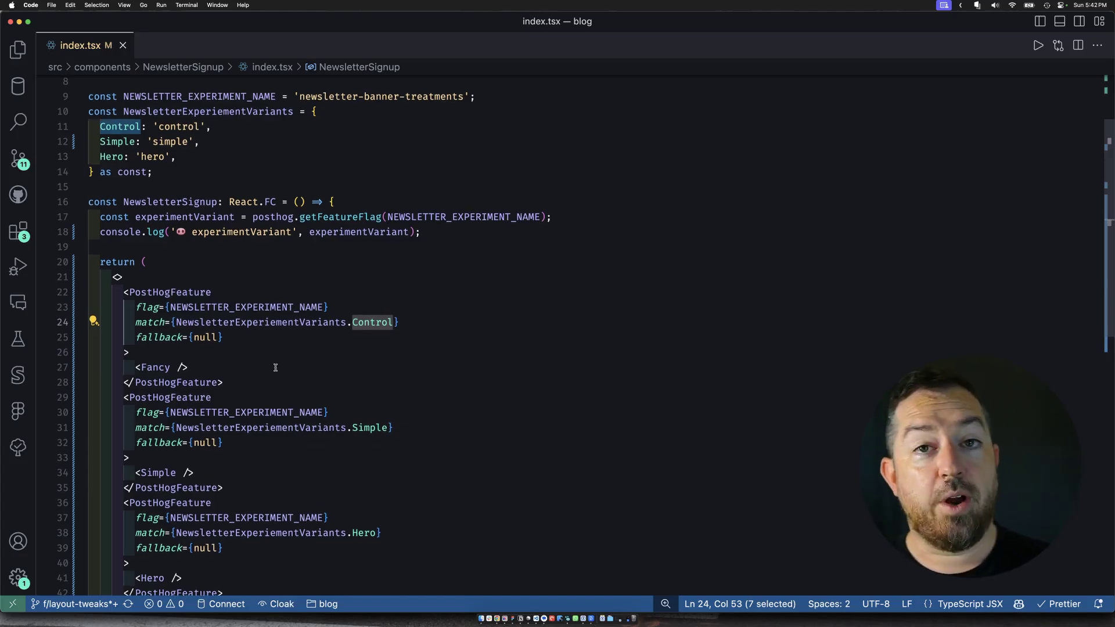
scroll(262, 372, "down", 3)
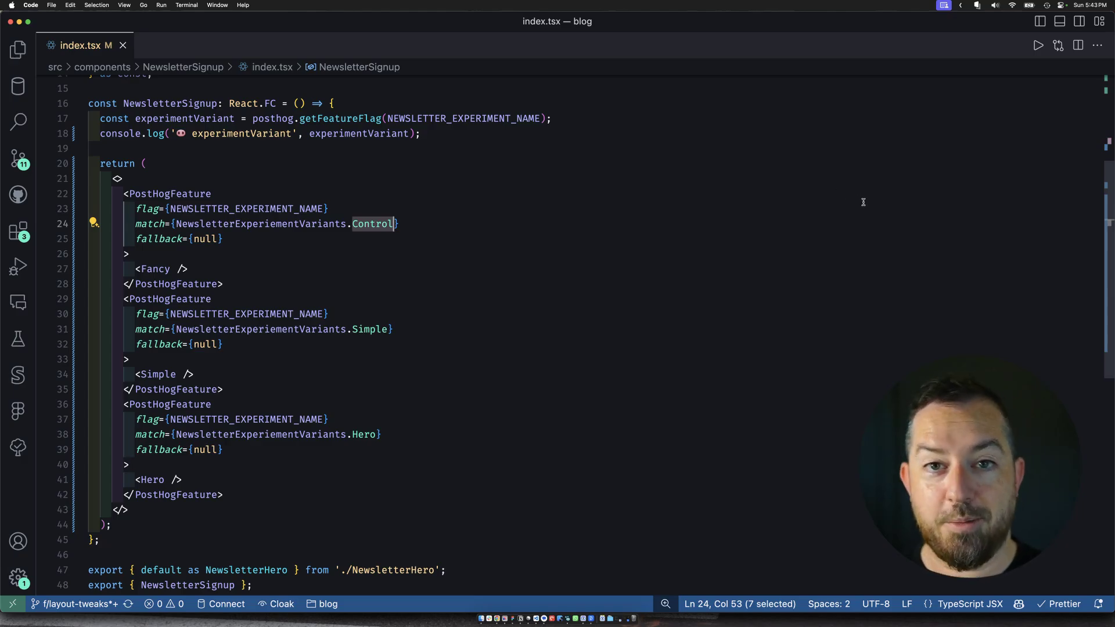
key("super+Tab")
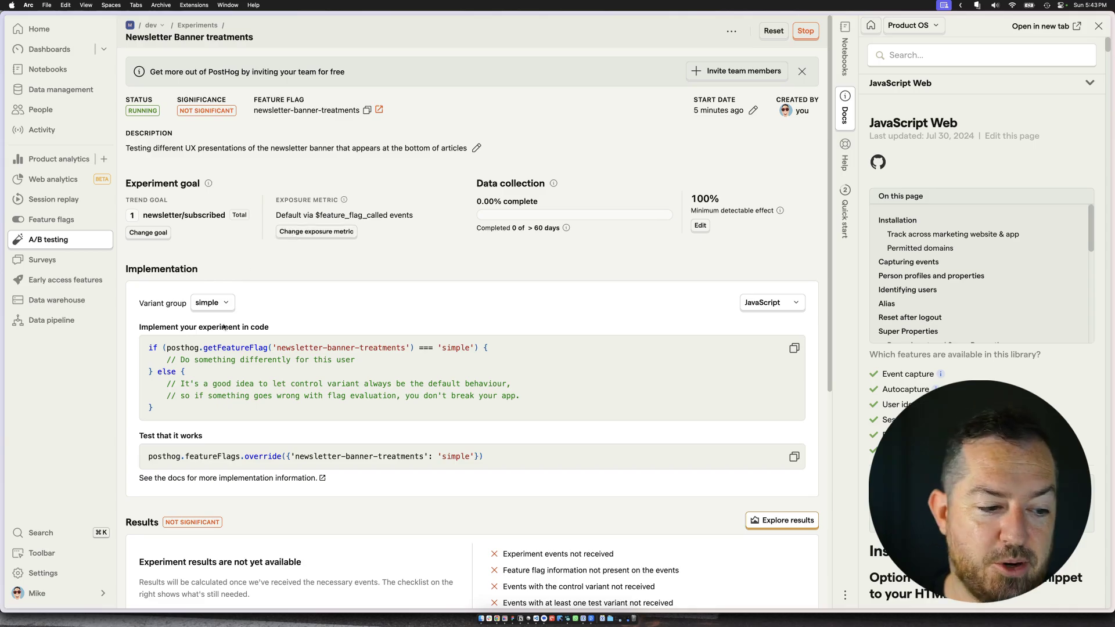
left_click(45, 553)
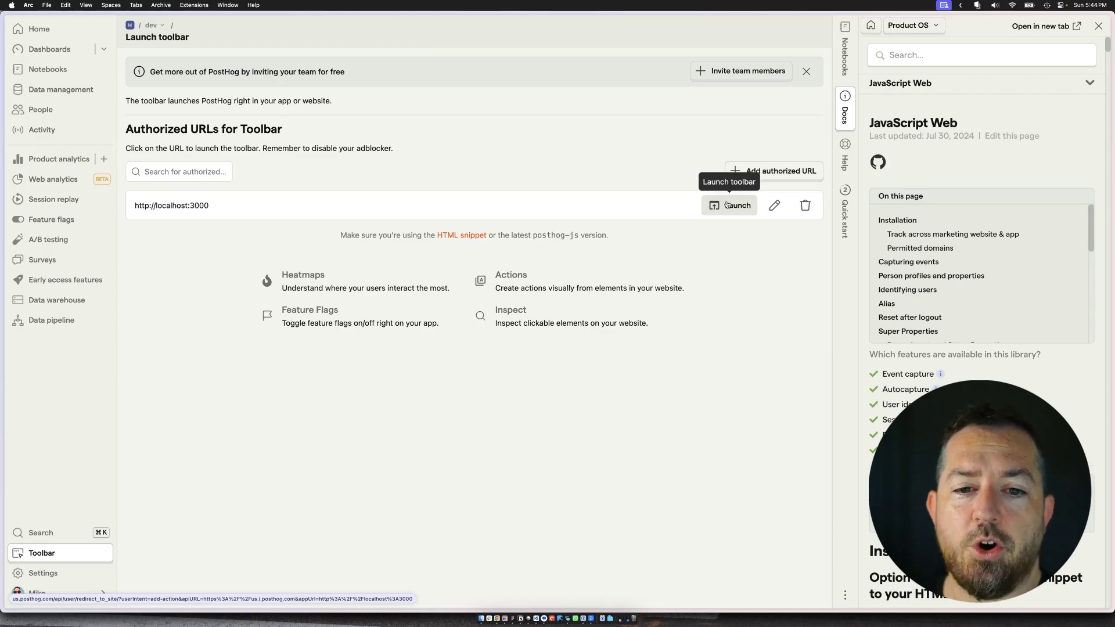
left_click(727, 204)
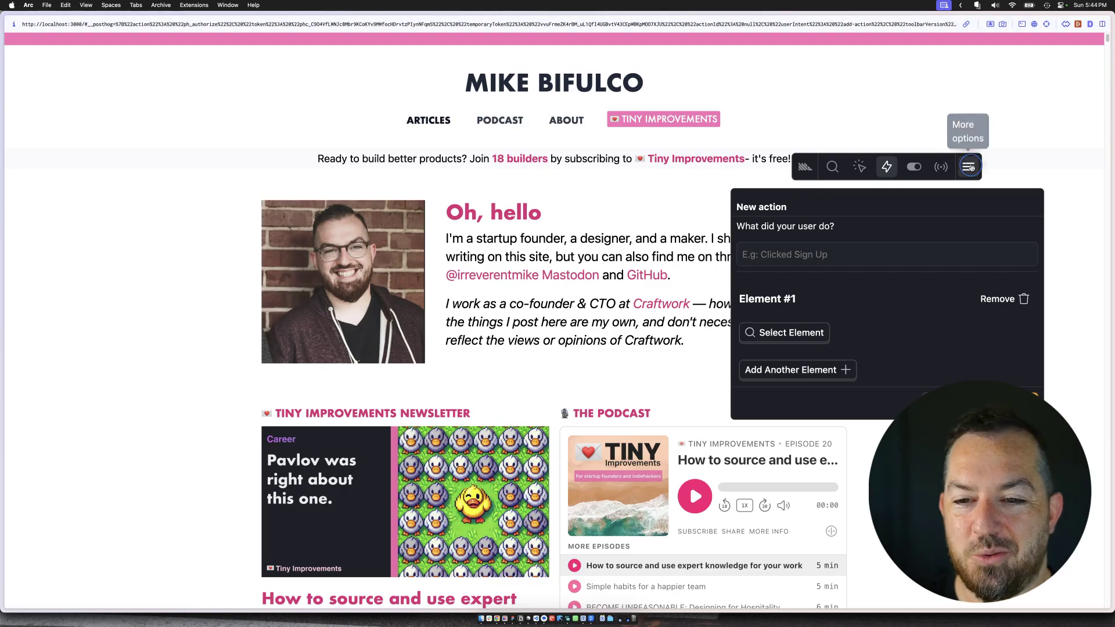
- Close the toolbar's options menu and open panels on the blog homepage
left_click(969, 167)
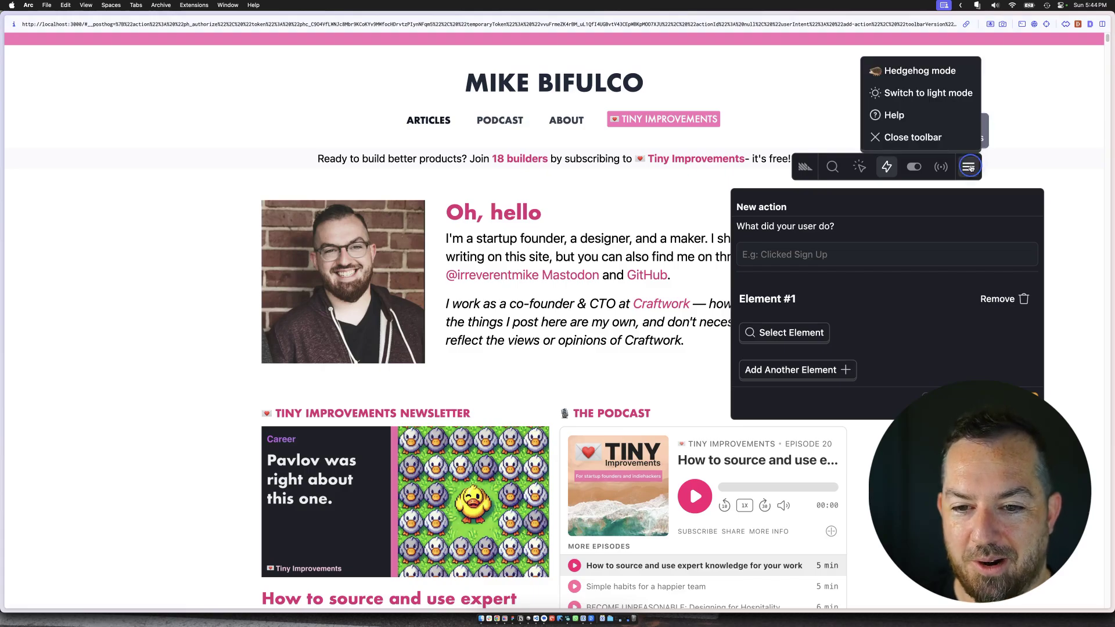
left_click(971, 168)
left_click(914, 167)
left_click(914, 167)
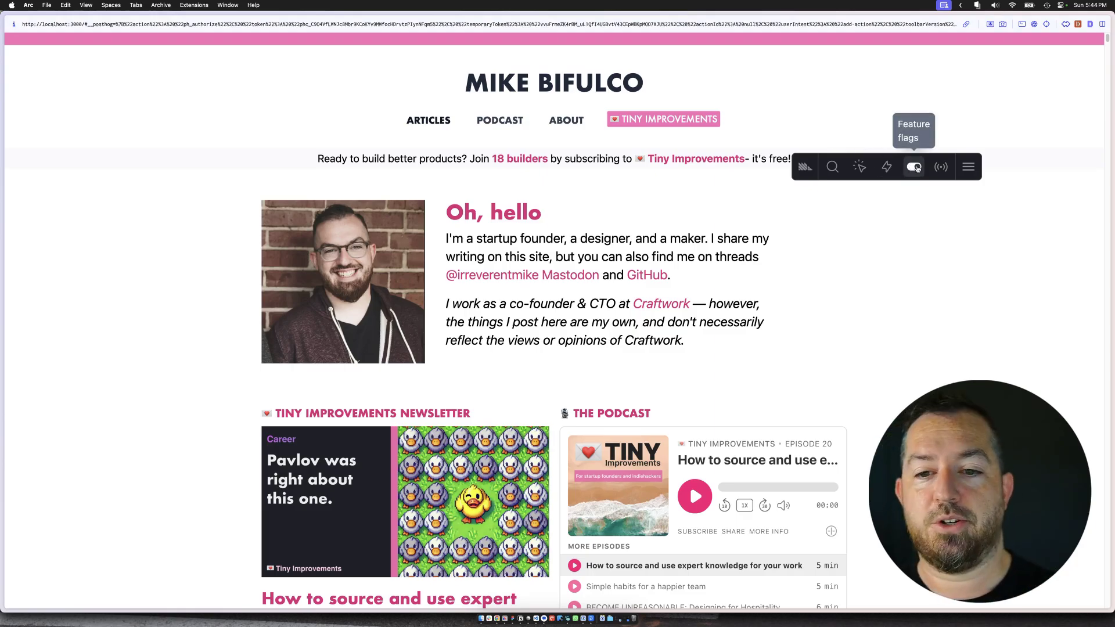
- Open the 'How to source and use expert knowledge for your work' article and show feature flag overrides
scroll(455, 366, "down", 4)
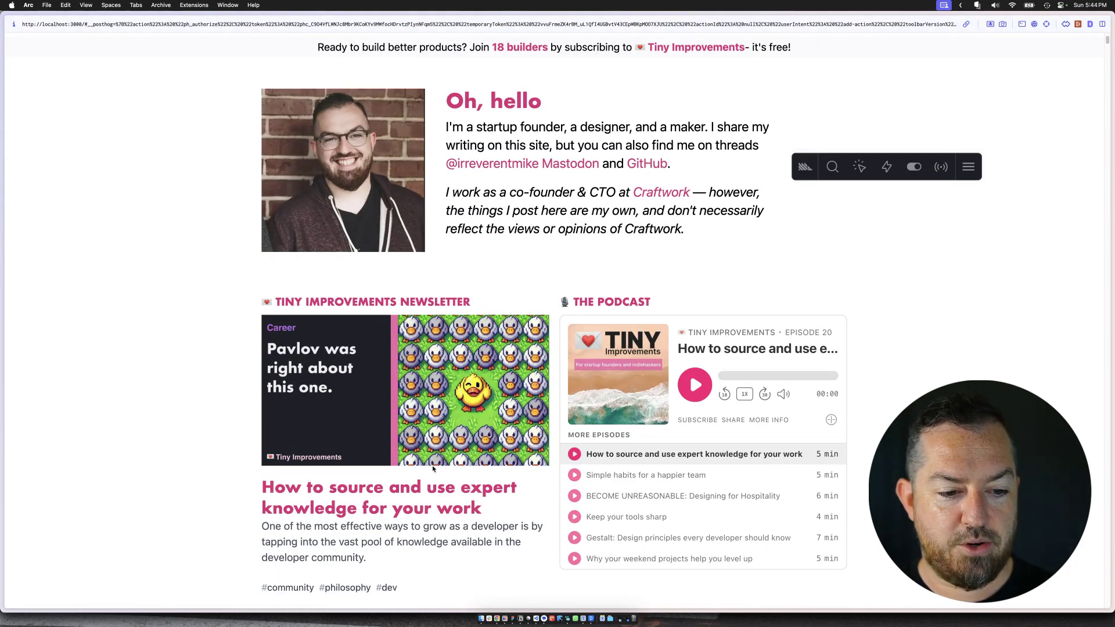
left_click(445, 487)
scroll(449, 484, "down", 20)
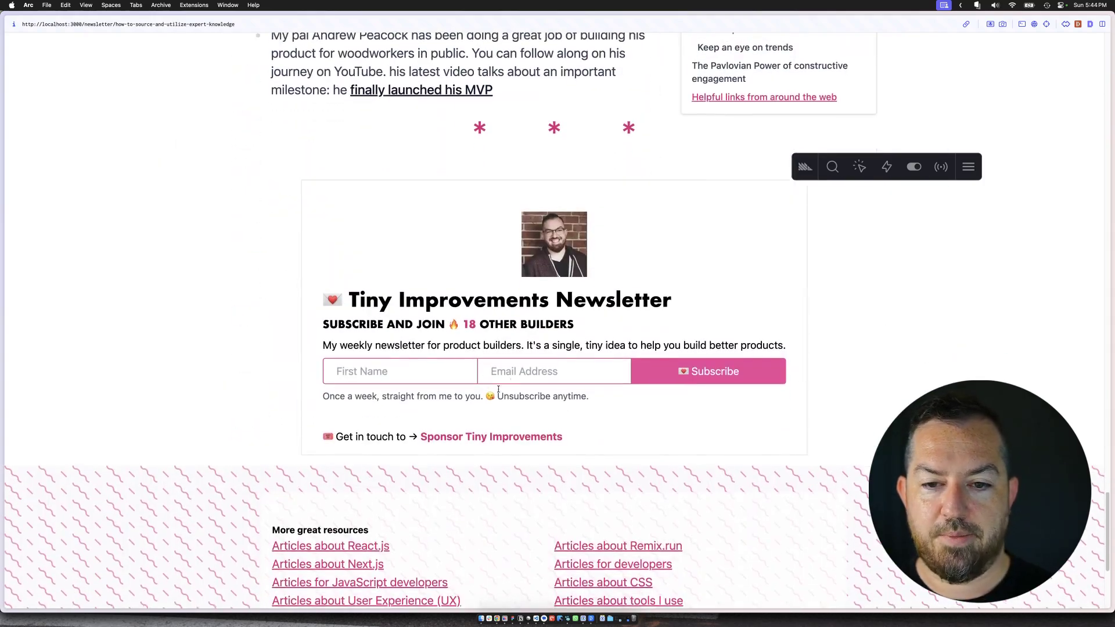
left_click(914, 167)
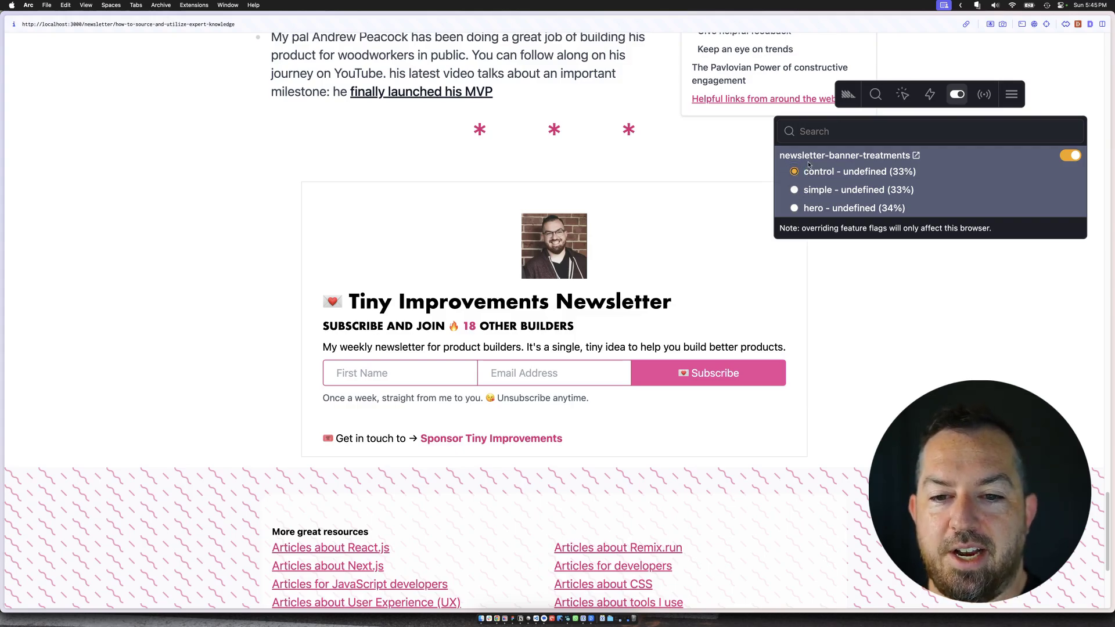
- Toggle the newsletter-banner-treatments override between simple and hero, scrolling to view each banner
left_click(794, 191)
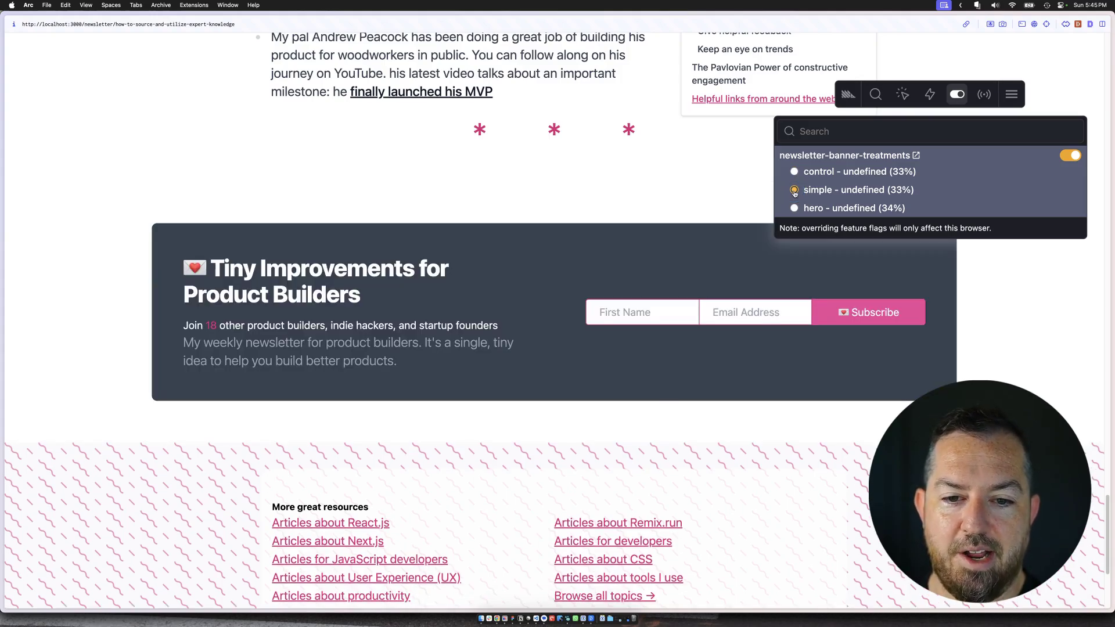
left_click(795, 208)
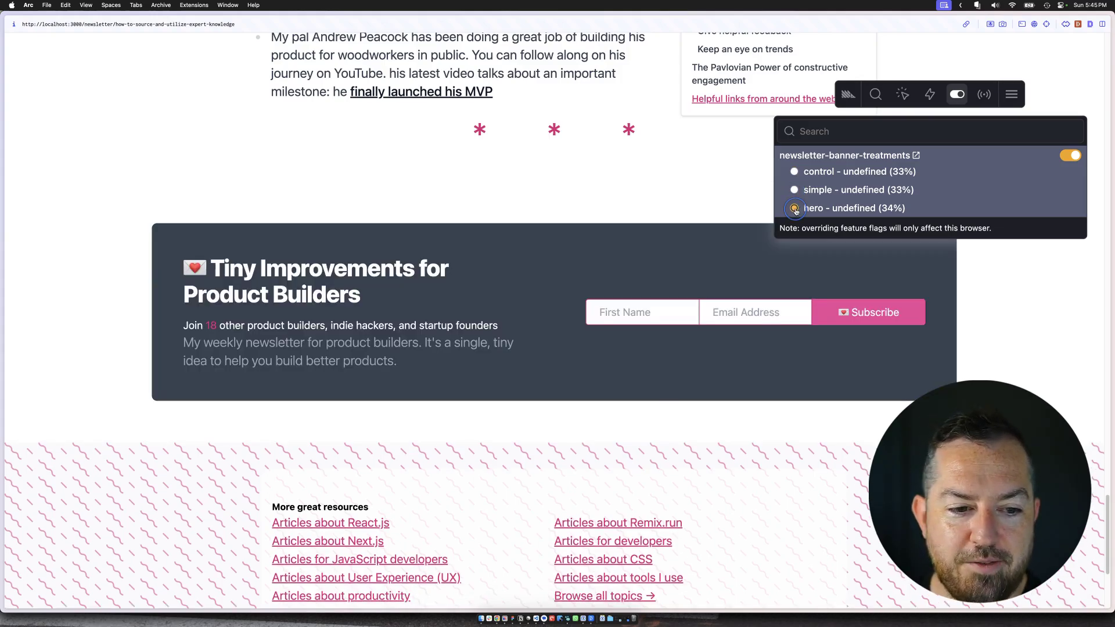
scroll(716, 231, "down", 1)
scroll(717, 231, "down", 2)
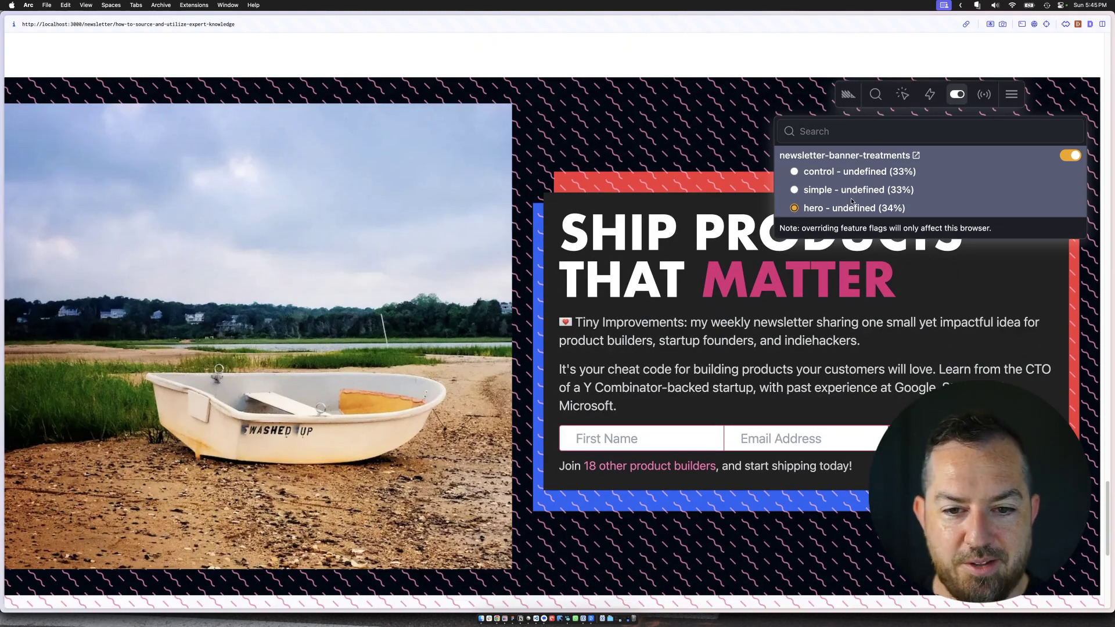
left_click(794, 190)
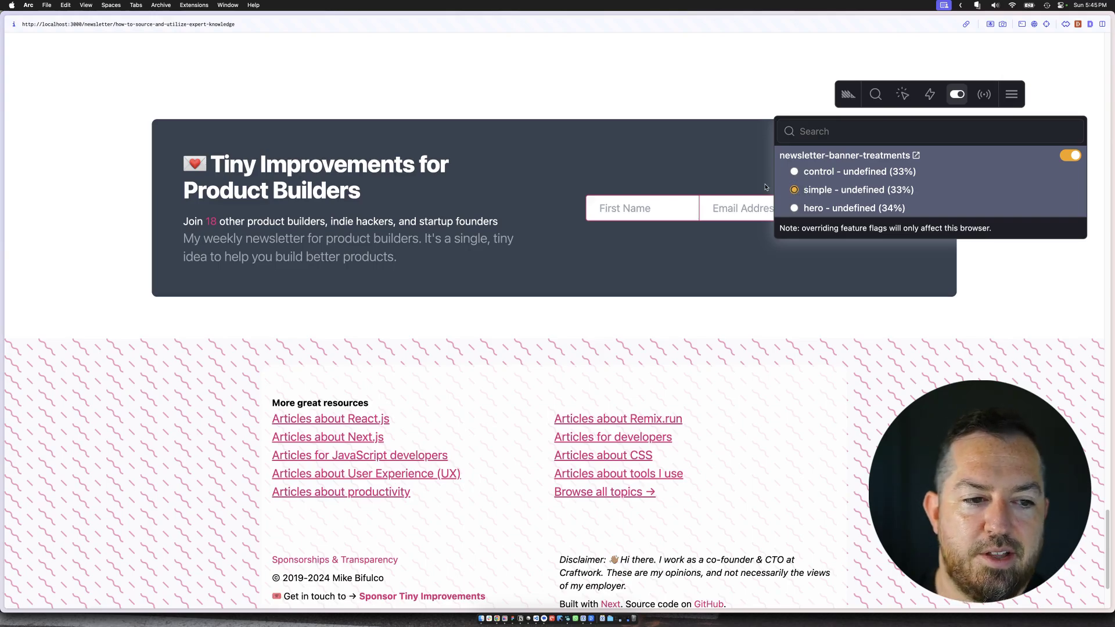
scroll(655, 209, "up", 4)
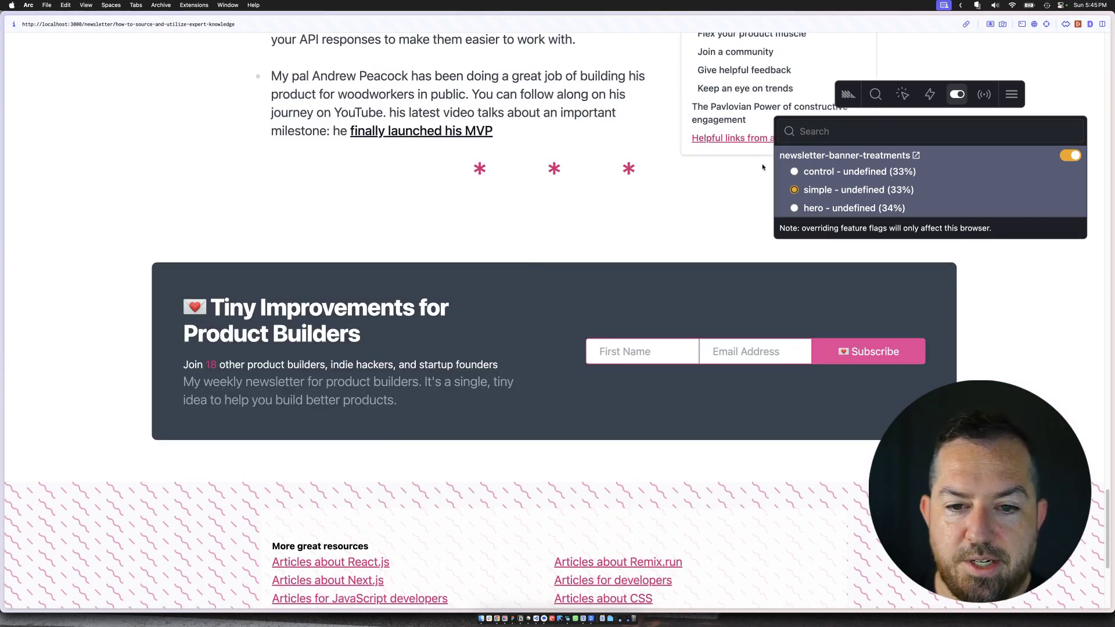
key("Down")
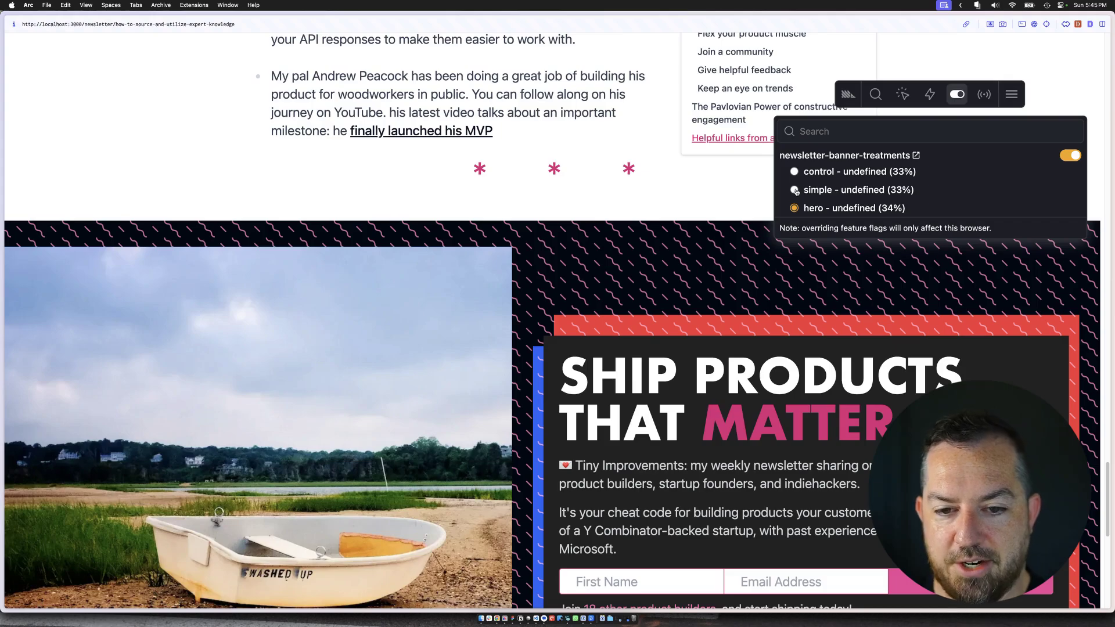
scroll(797, 174, "down", 2)
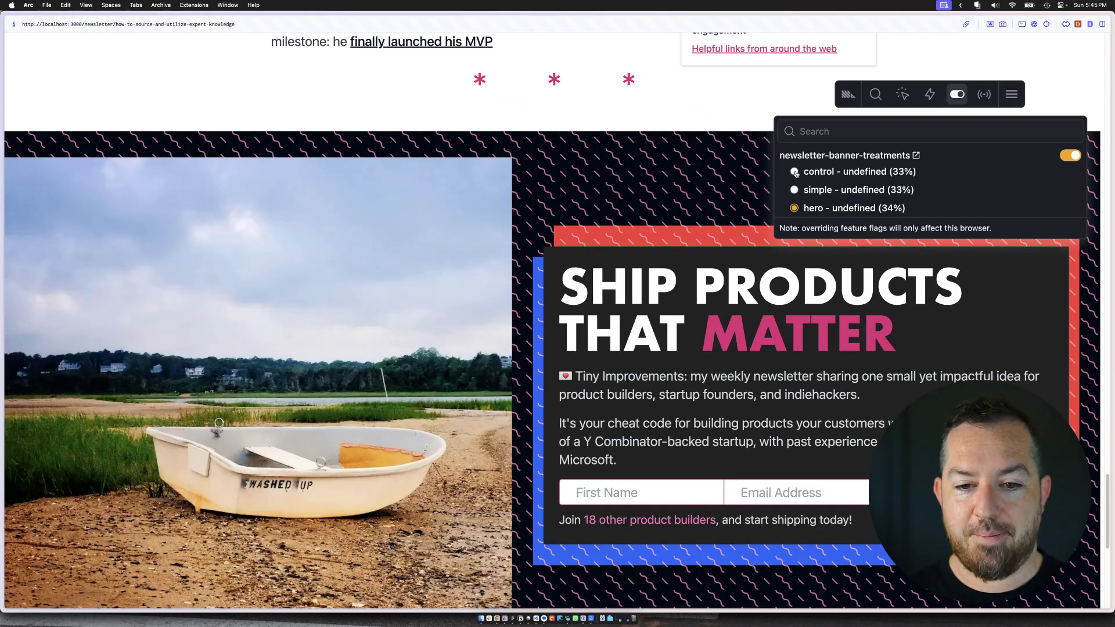
- Cycle through control, simple and hero, ending on the 'Ship Products That Matter' hero banner
left_click(794, 172)
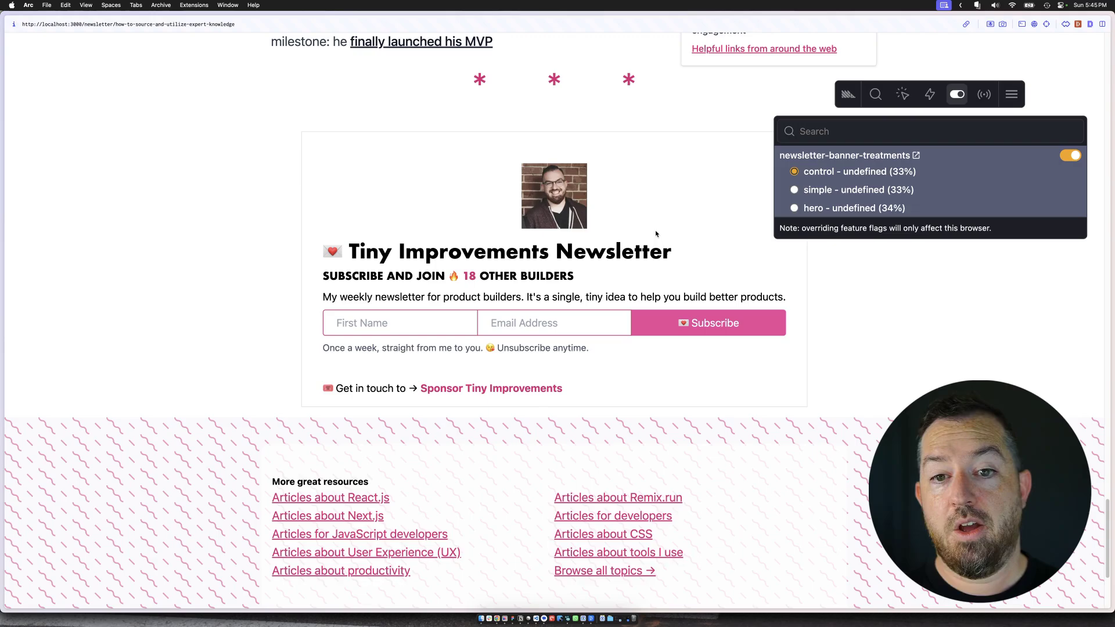
left_click(795, 190)
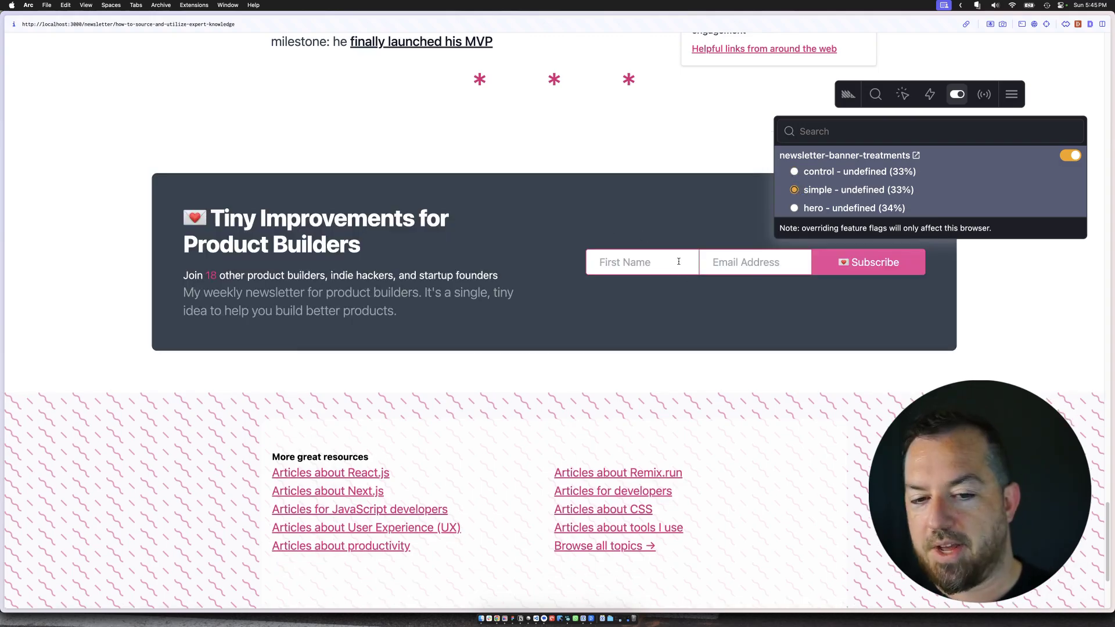
left_click(795, 209)
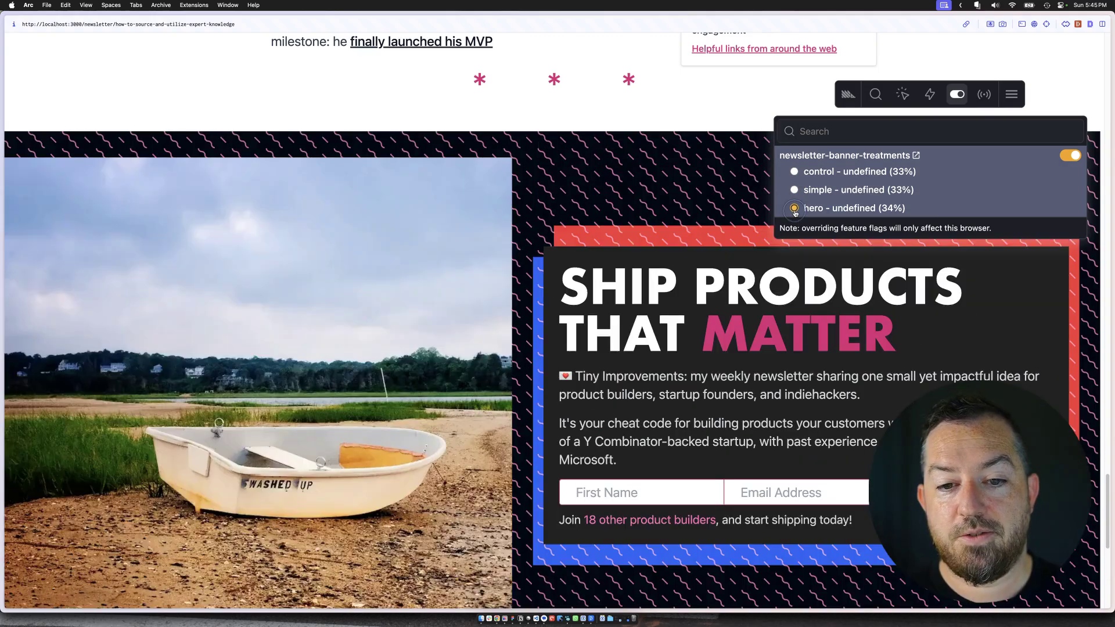
scroll(737, 280, "down", 1)
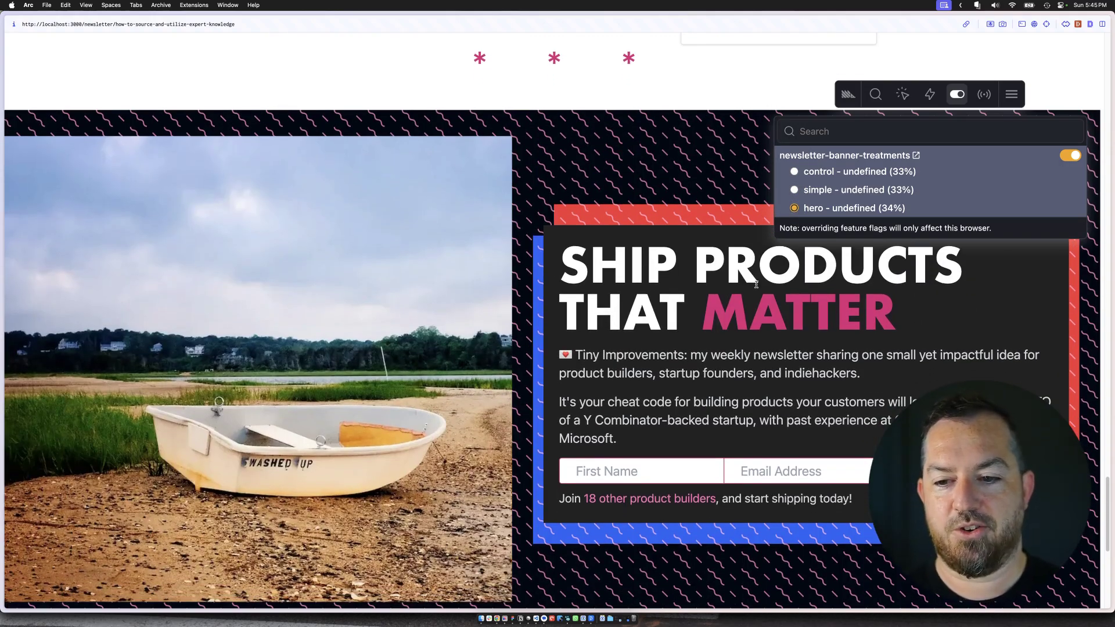